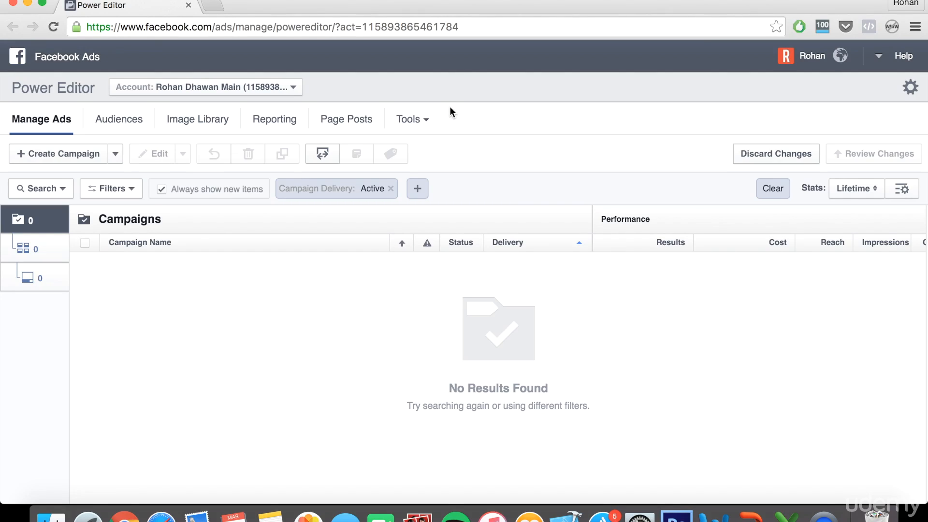
Step: Start a new campaign named "PPE - Laptop Cases" with the Page Post Engagement objective
click(62, 152)
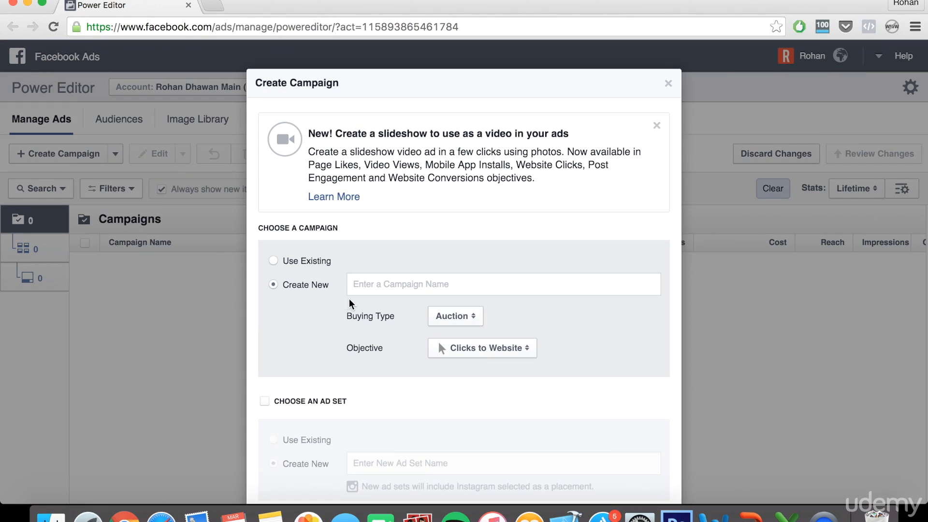
click(354, 293)
text(PPEE)
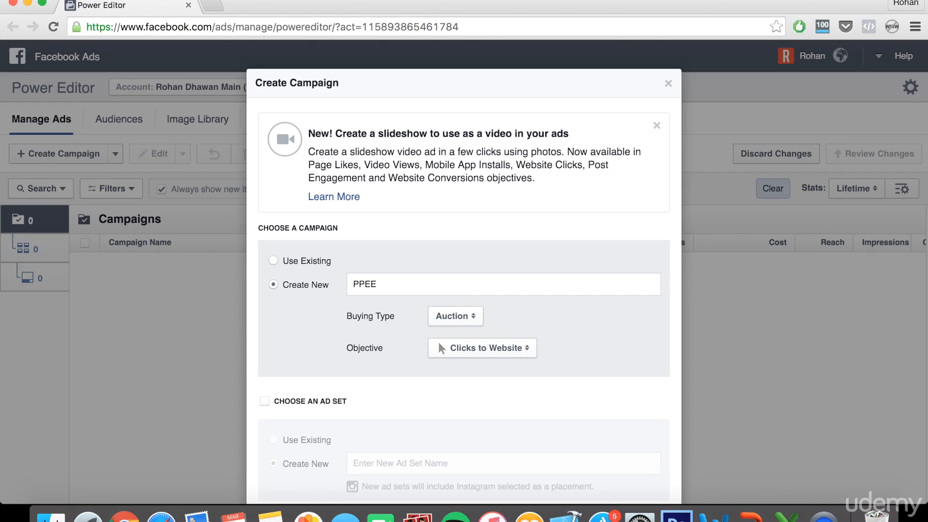
key(BackSpace)
text(Laptop Cases)
scroll(386, 326, down, 3)
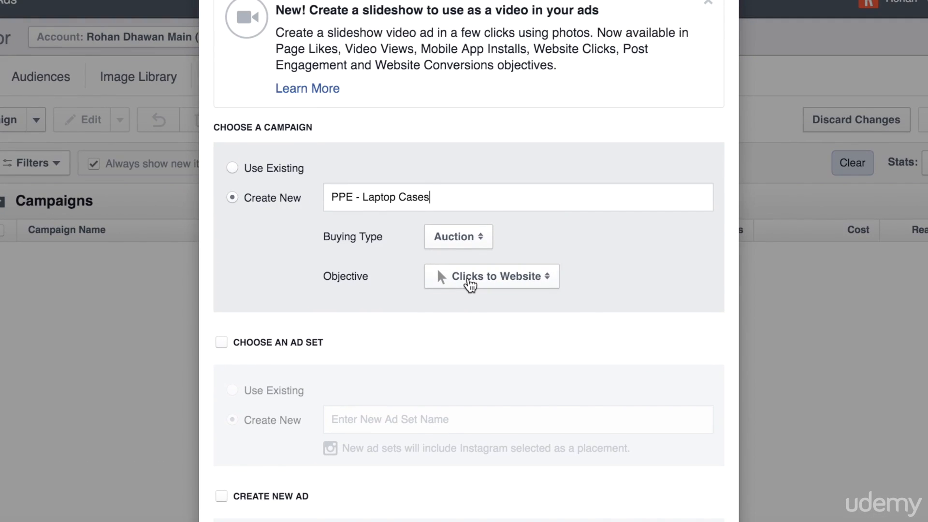
click(469, 286)
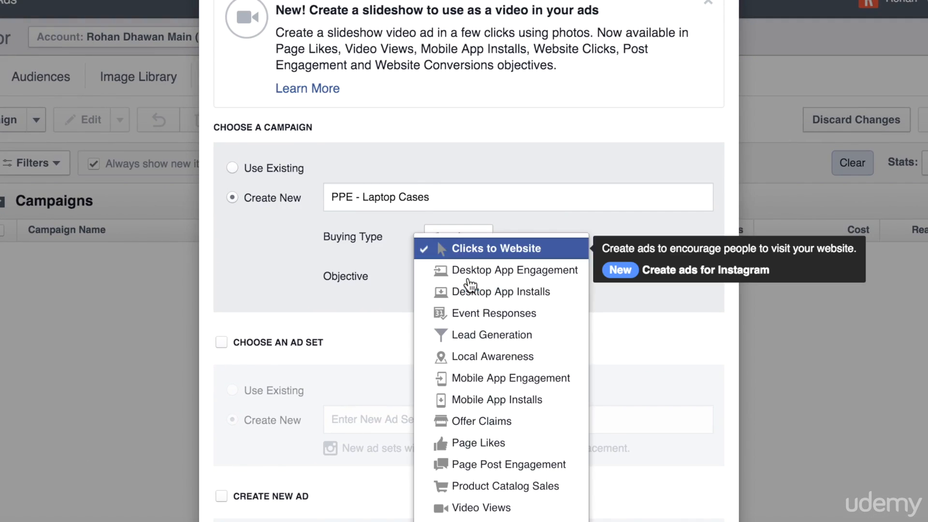
click(496, 465)
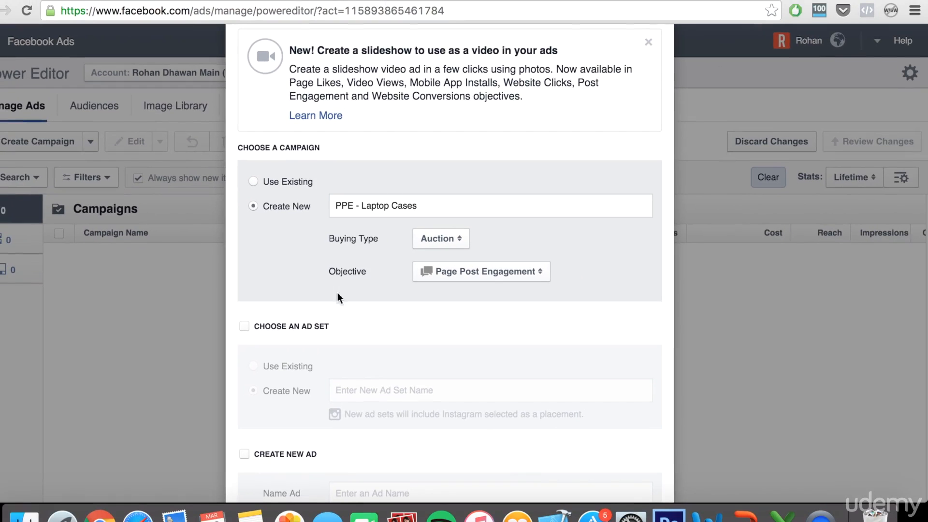
Step: Include a new ad set named 1 and a new ad named 1, and create the campaign
scroll(338, 292, down, 2)
click(312, 274)
click(315, 396)
click(405, 340)
text(1)
click(425, 436)
text(1)
scroll(425, 436, down, 2)
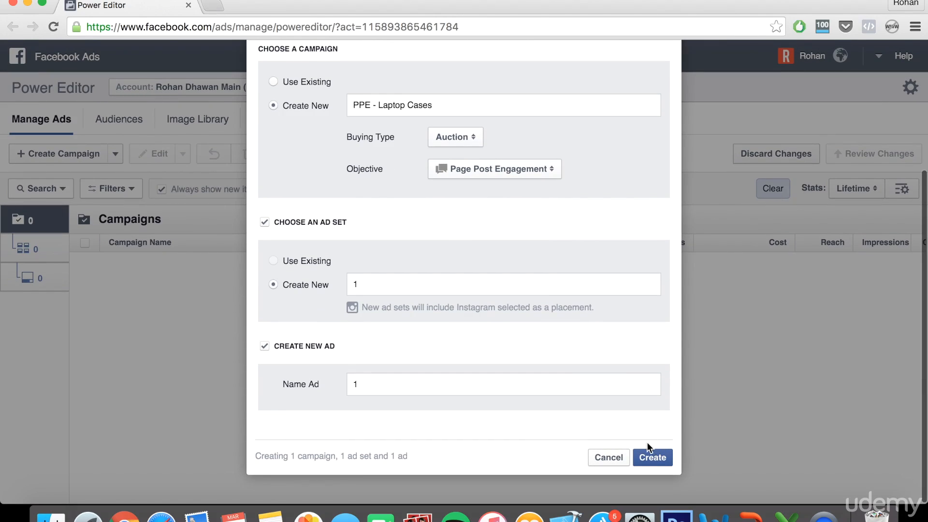
click(648, 457)
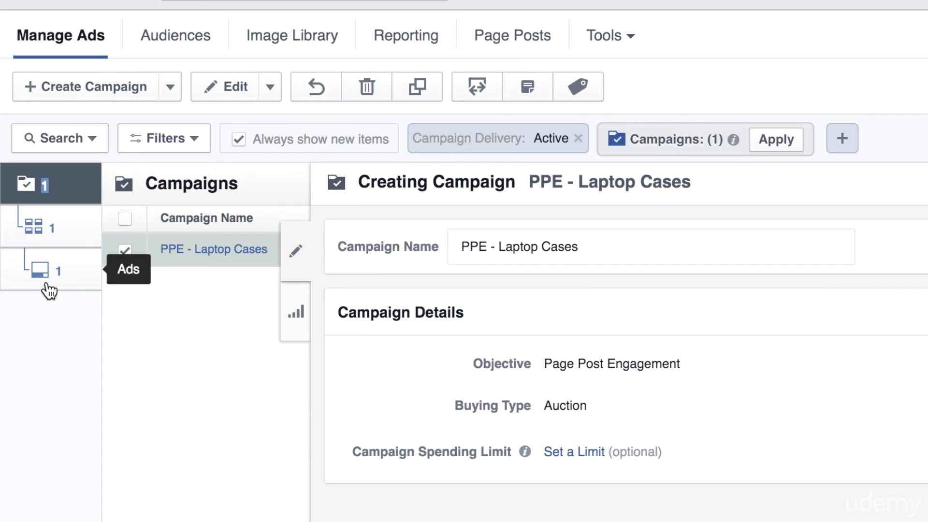
Step: Open the campaign's new ad for editing at its existing page post settings
click(54, 279)
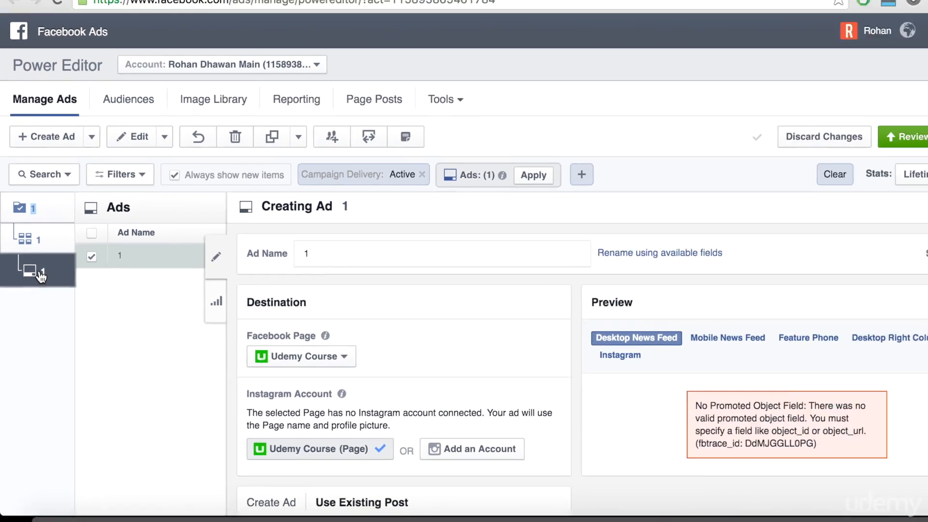
scroll(324, 391, down, 2)
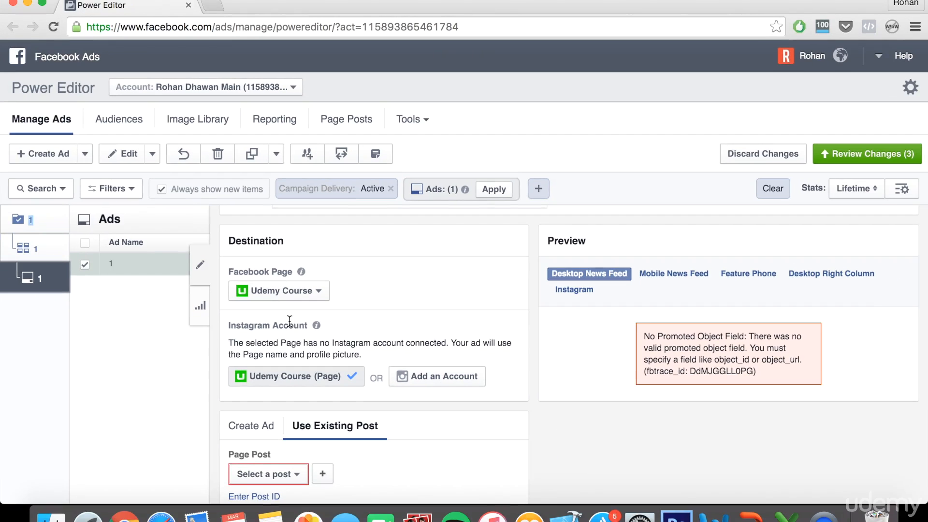
scroll(294, 299, down, 1)
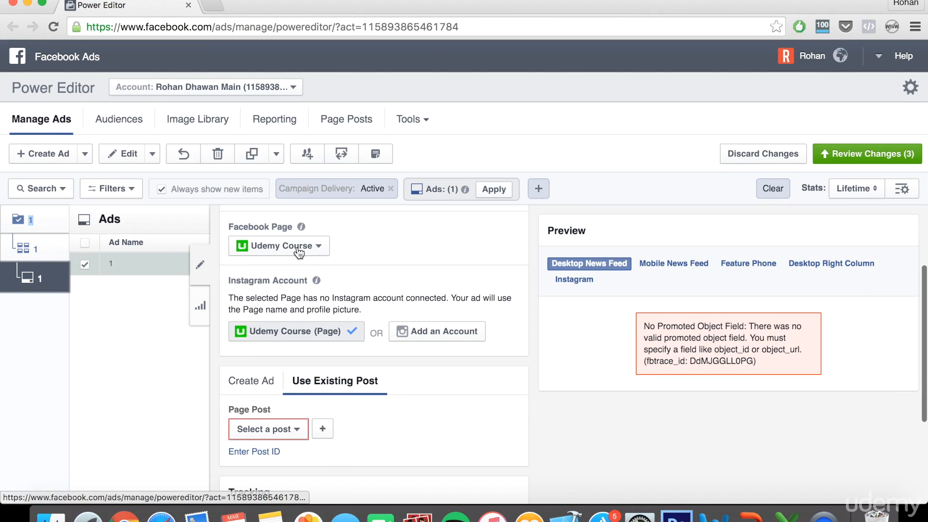
scroll(296, 323, down, 2)
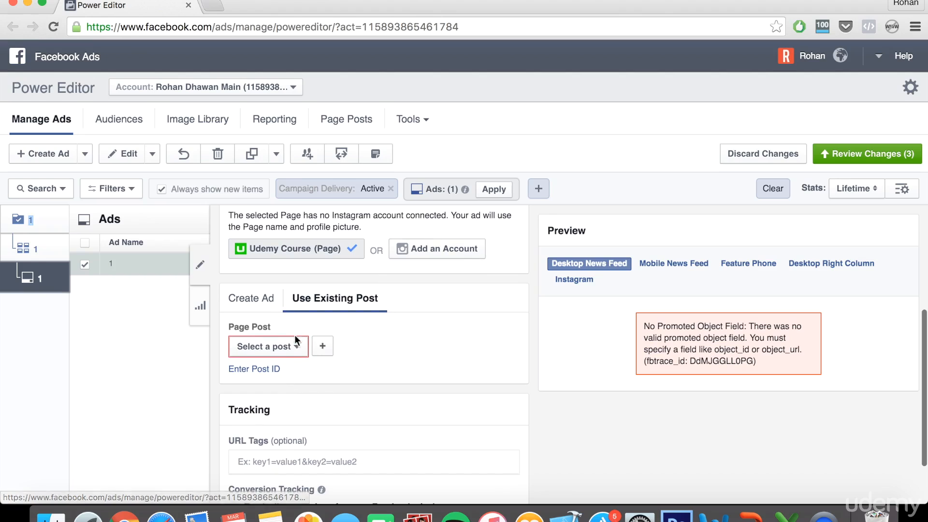
mouse_move(289, 354)
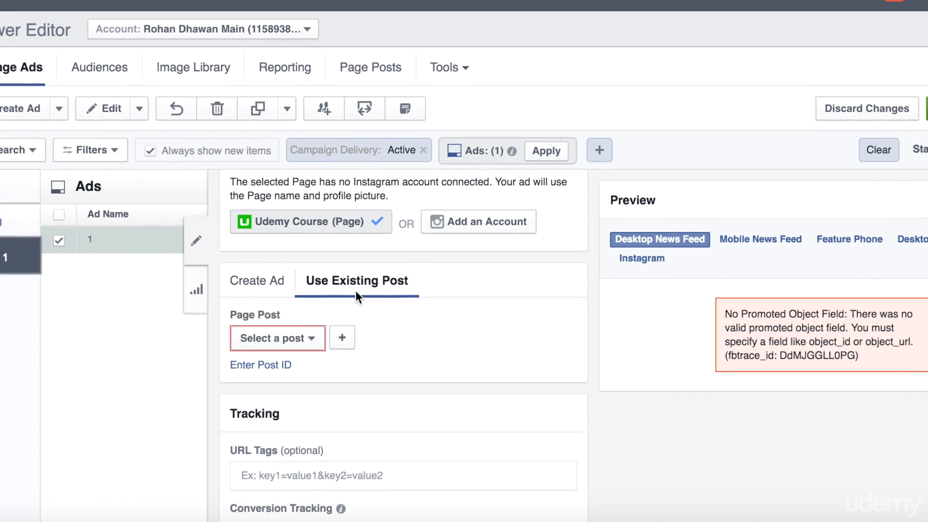
scroll(355, 291, down, 1)
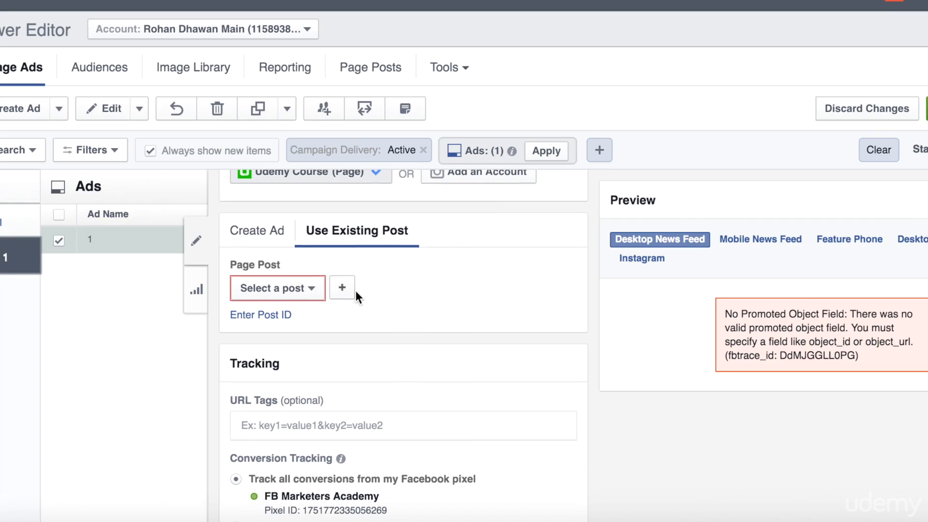
click(311, 288)
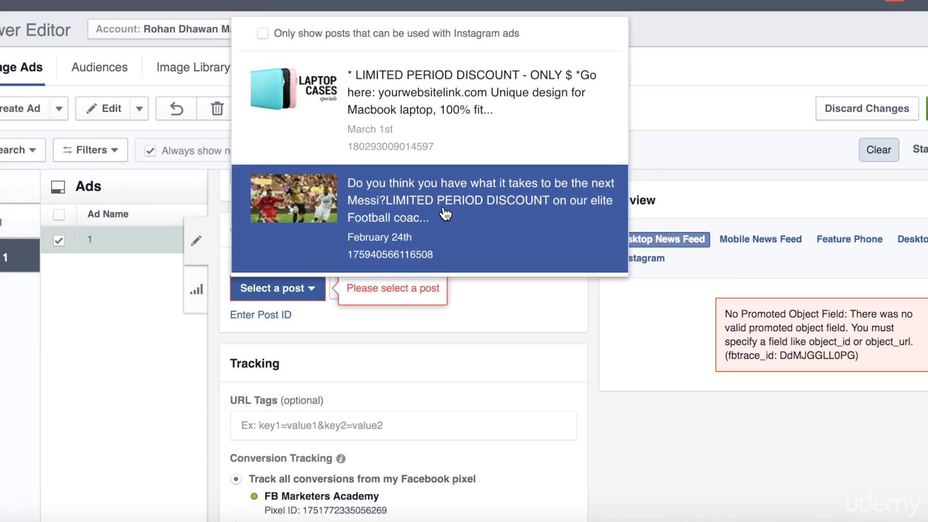
click(489, 330)
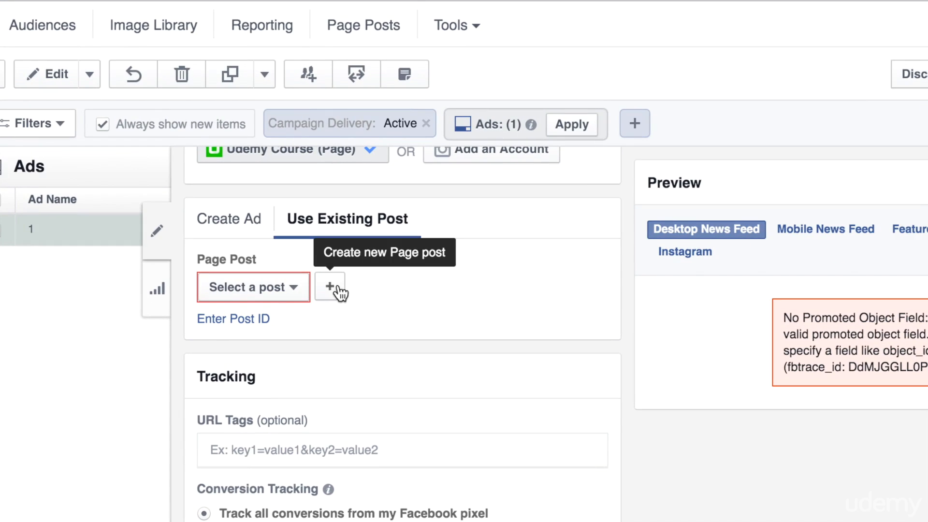
click(329, 288)
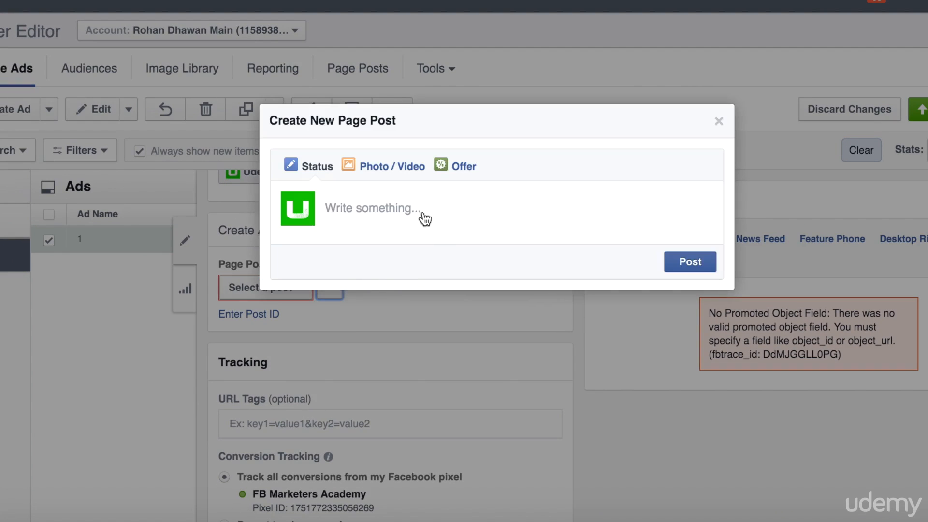
click(423, 216)
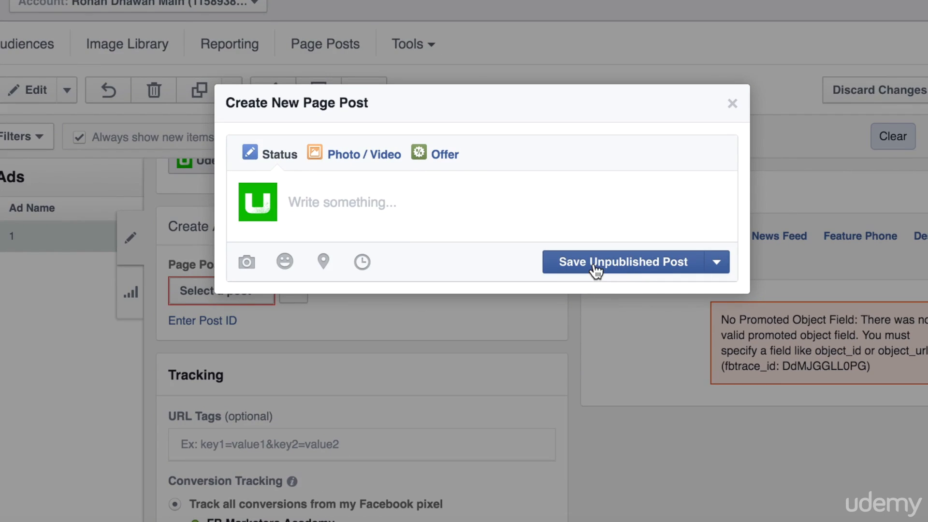
click(718, 269)
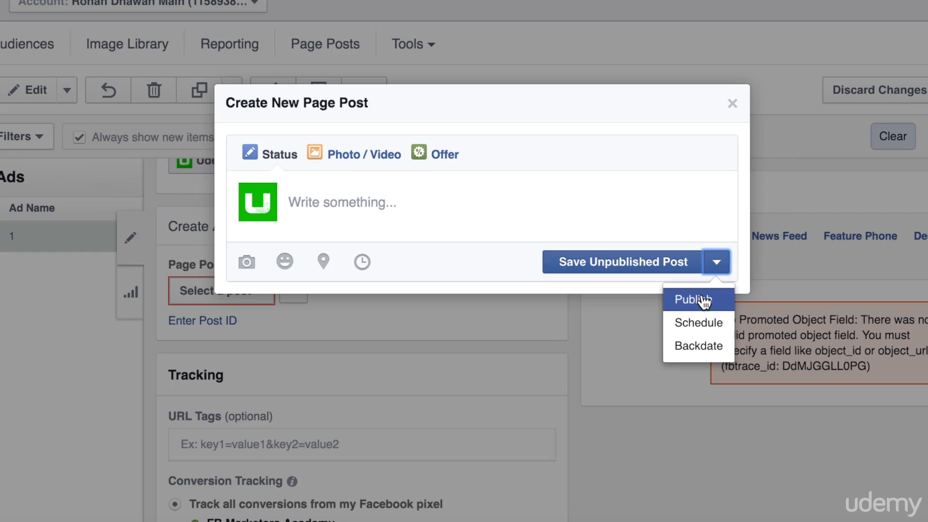
click(732, 104)
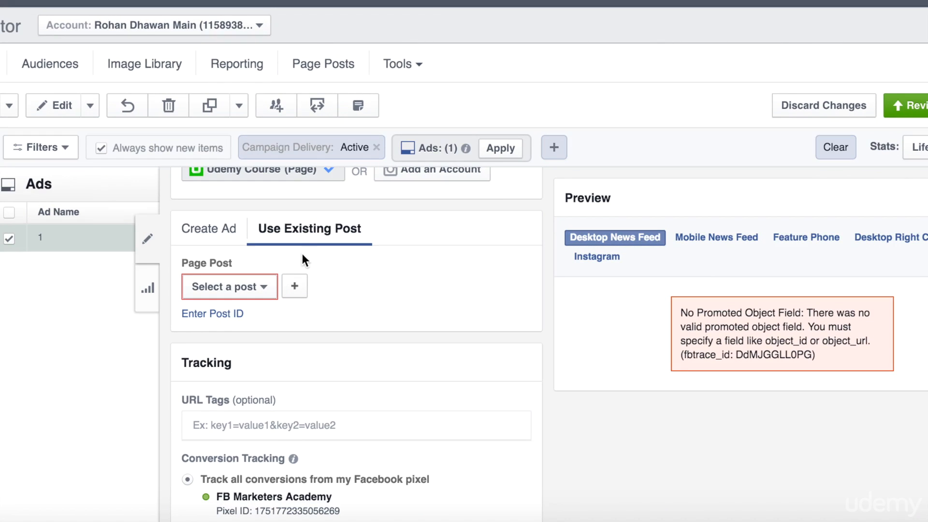
Step: Use the existing laptop cases "LIMITED PERIOD DISCOUNT" post for the ad and check its desktop news feed preview
click(261, 299)
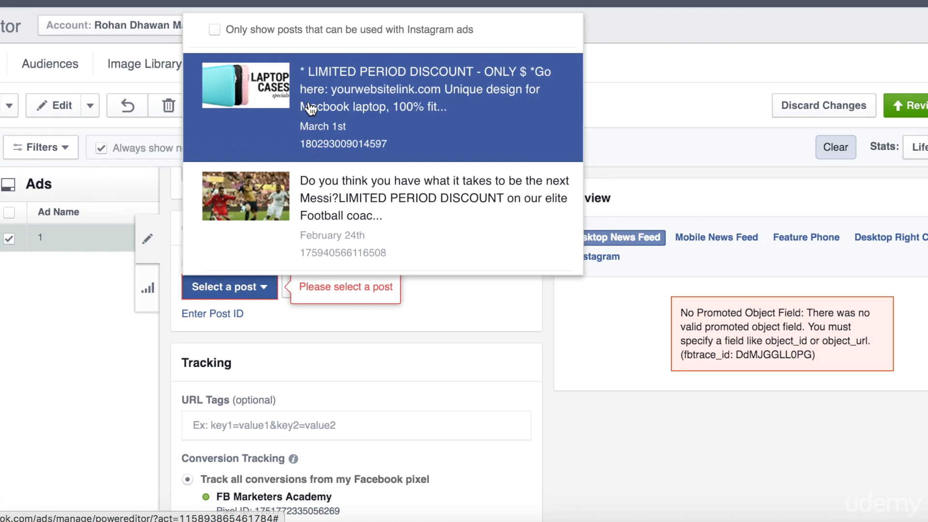
click(324, 125)
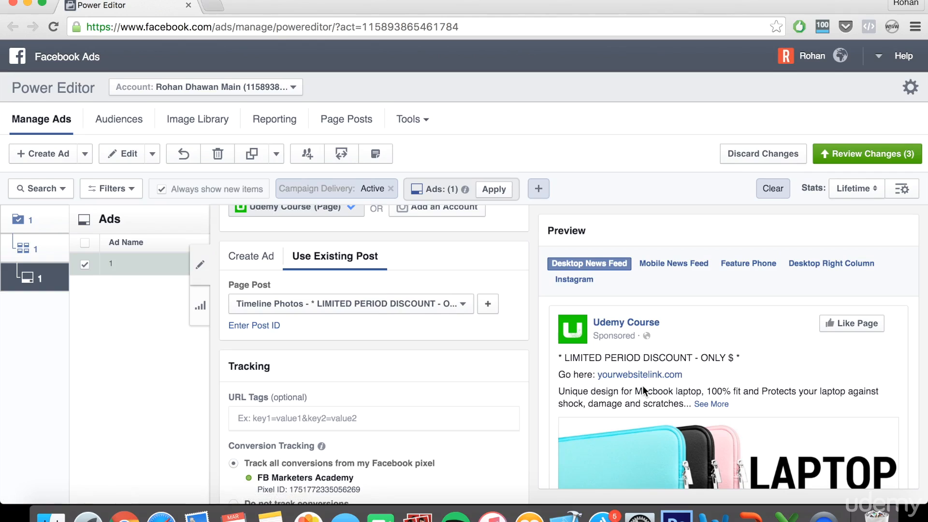
scroll(678, 383, down, 2)
scroll(642, 385, down, 4)
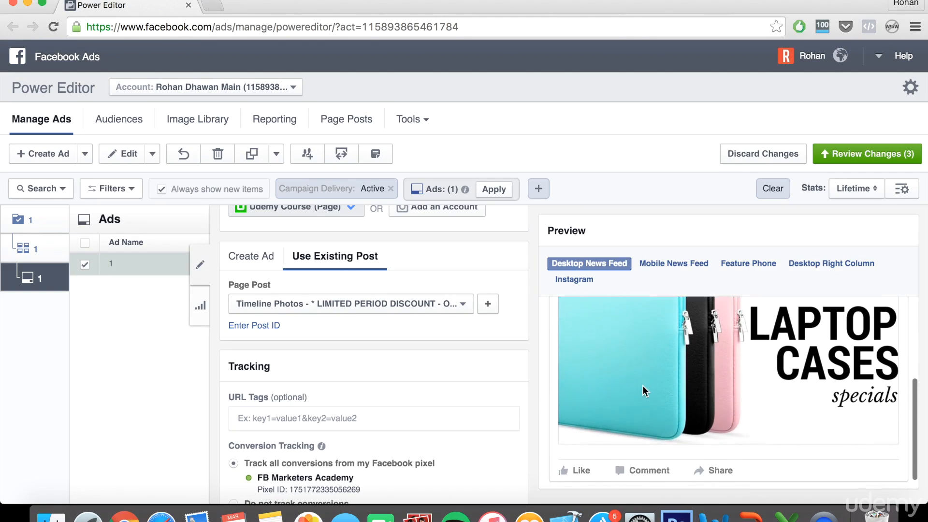
scroll(643, 385, up, 8)
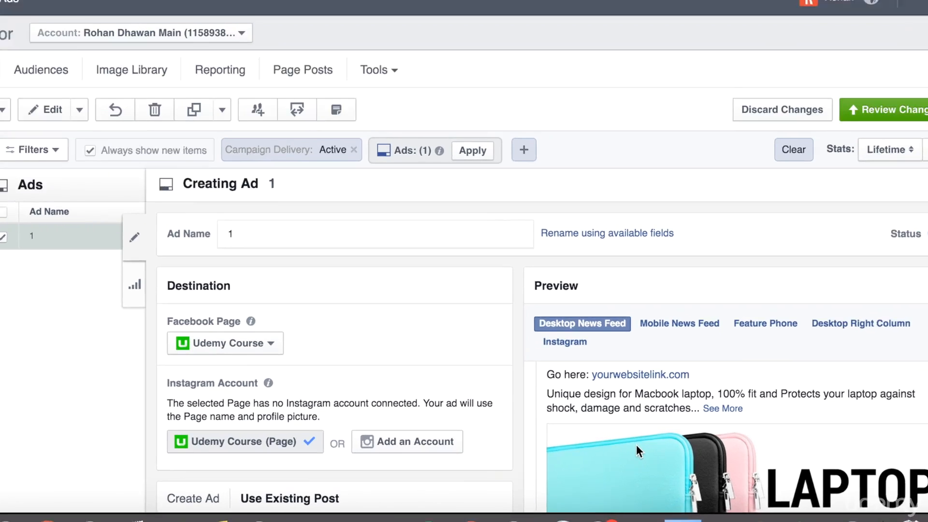
scroll(635, 444, up, 3)
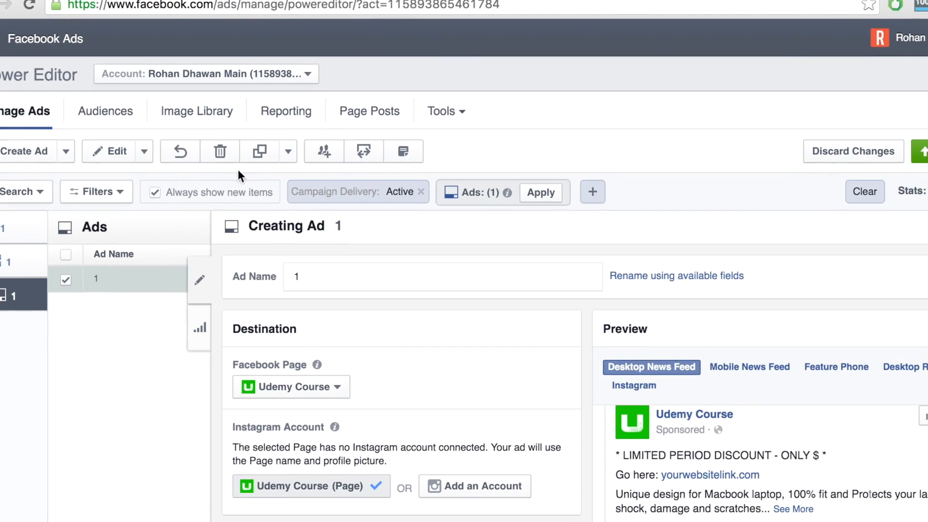
Step: Duplicate ad 1 within the same campaign and rename the copy 2
click(252, 155)
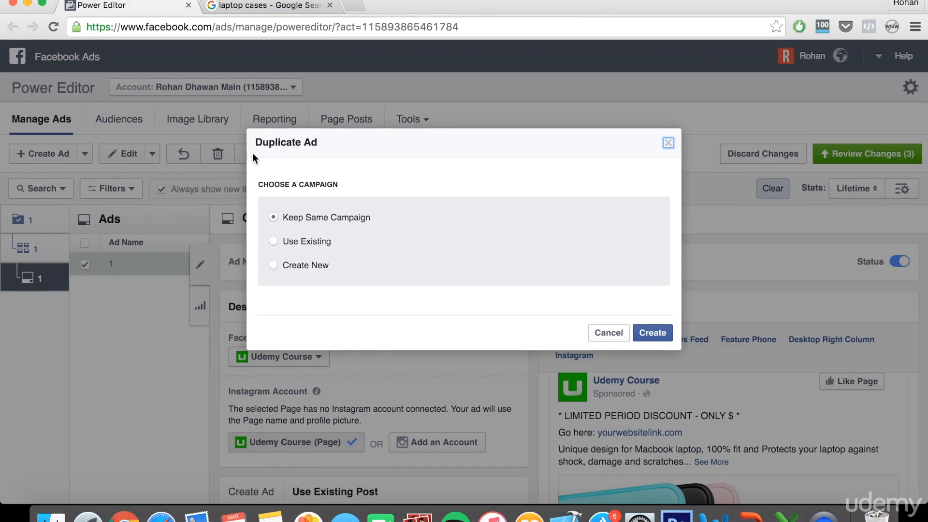
click(725, 359)
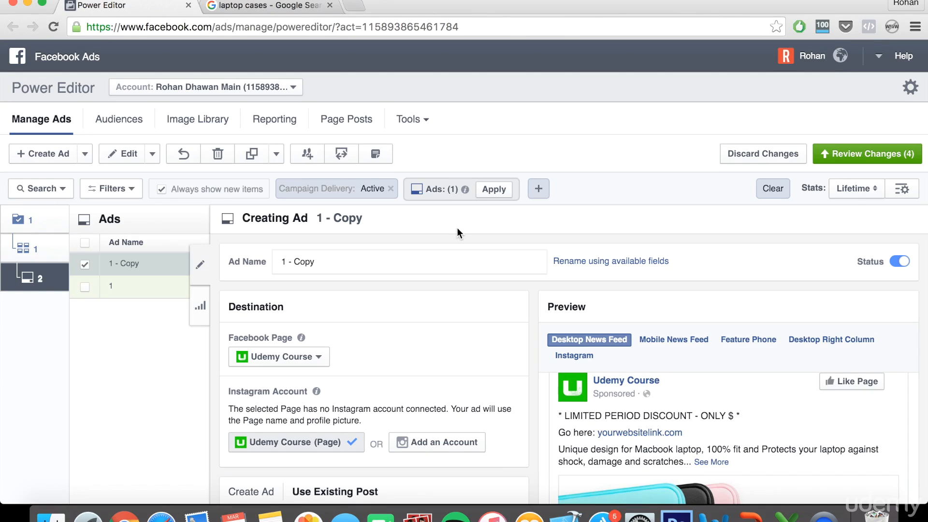
triple_click(316, 264)
text(2)
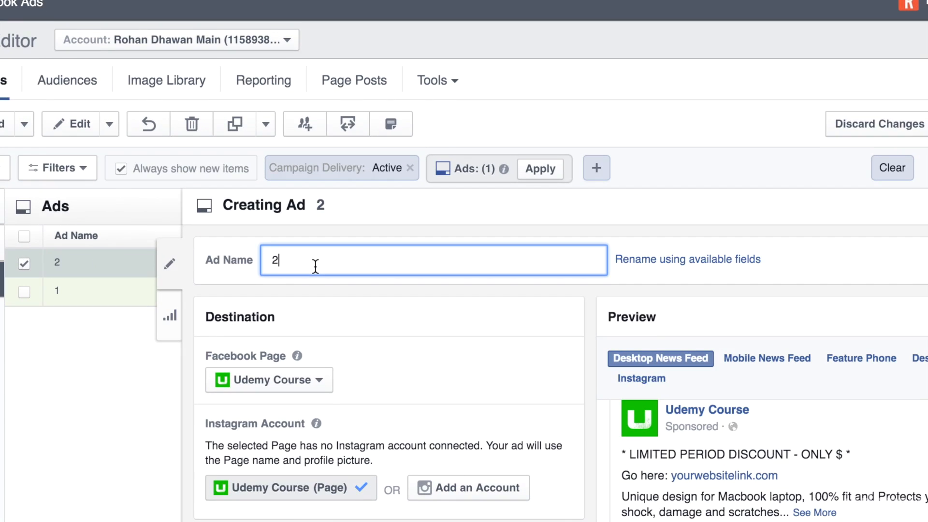
Step: Create a new page post for ad 2 containing the Macbook laptop case text that begins "* LIMITED PERIOD DISCOUNT - ONLY $ *"
scroll(372, 381, down, 5)
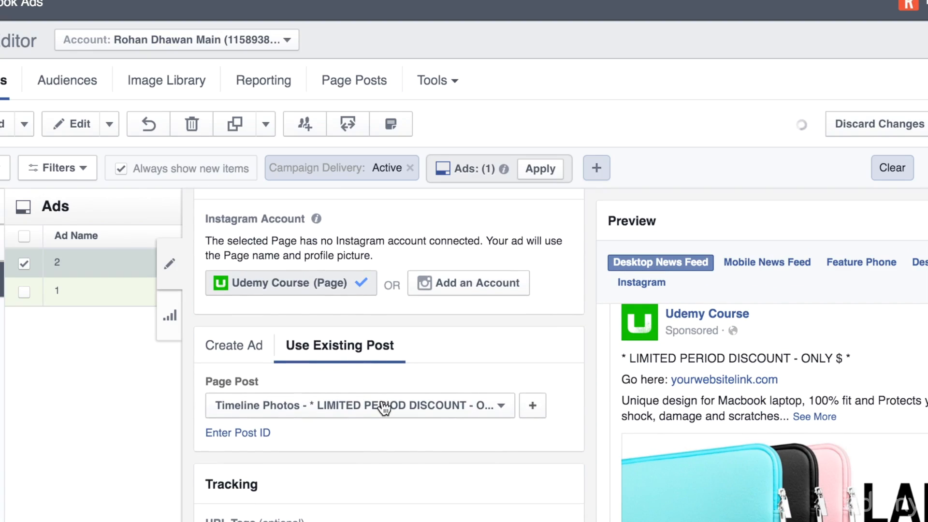
click(534, 409)
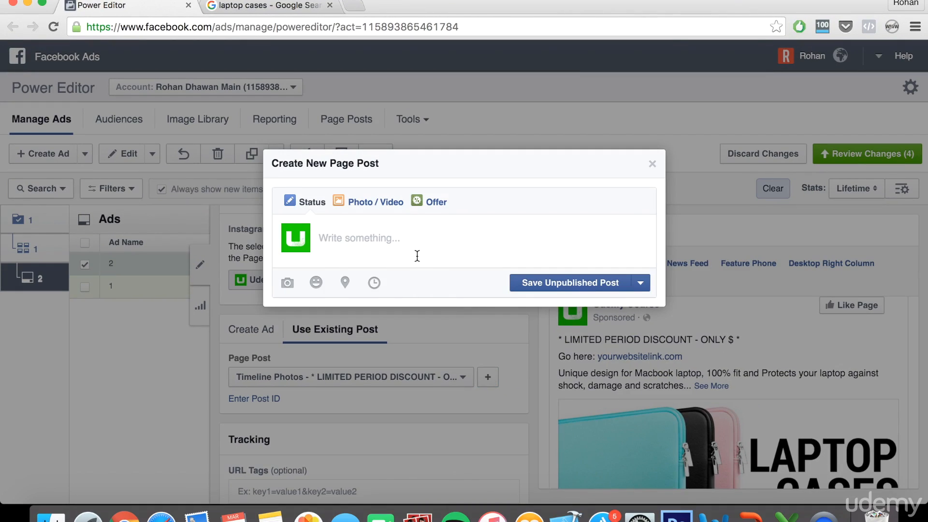
click(416, 256)
text(* LIMITED PERIOD DISCOUNT - ONLY $ * Go here: yourwebsitelink.com Unique design for Macbook laptop, 100% fit and Protects your laptop against shock, damage and scratches Limited Period Discount - Cheaper than all stores. These WILL sell out. Click that link right now and reserve yours before the discount is over. And don't forget to share with your friends. Make your orders together and save a lot on delivery. Thanks!)
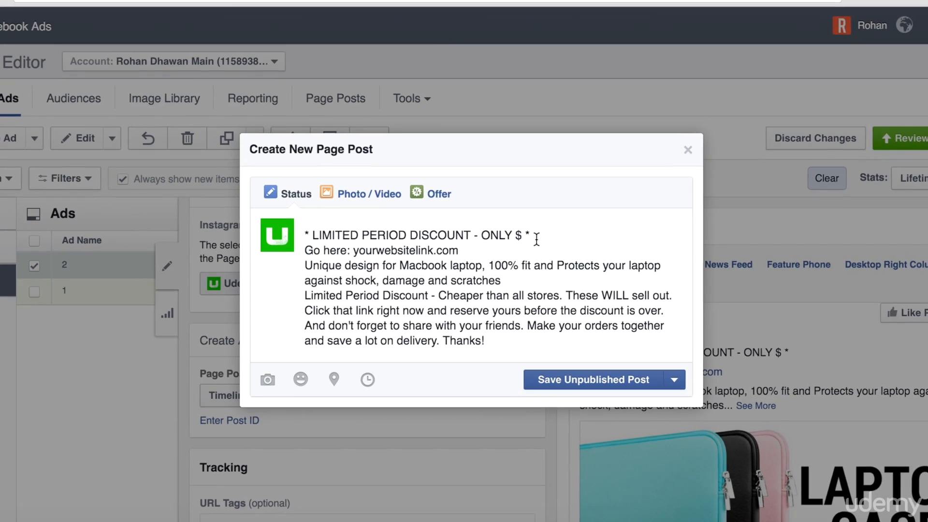
Step: Separate the post's headline, link and paragraphs with blank lines, and attach the image s.jpg from the Desktop folder
click(536, 238)
key(Return)
click(522, 268)
key(Return)
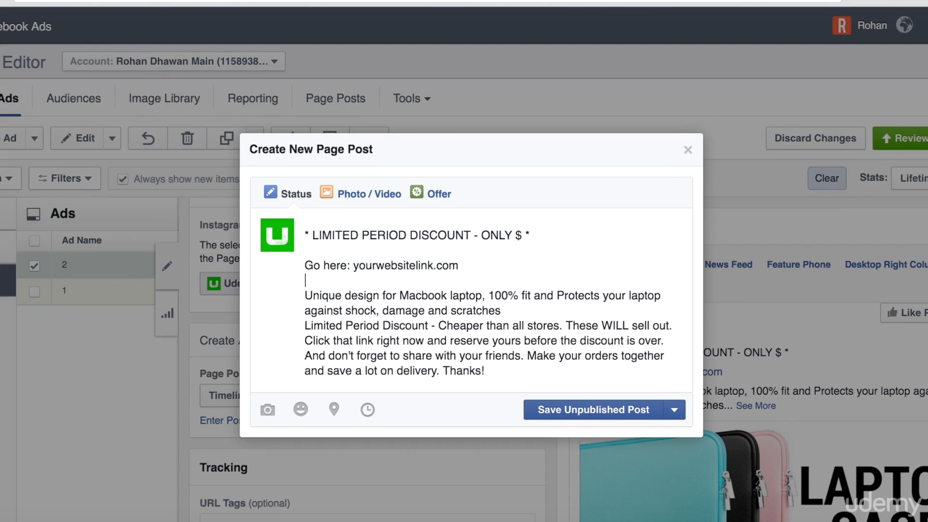
click(526, 313)
key(Return)
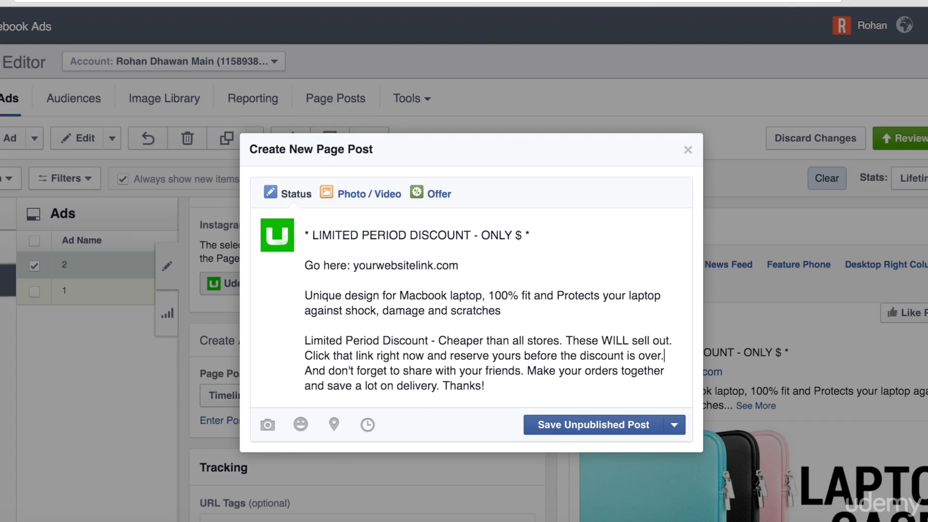
click(662, 356)
key(Return)
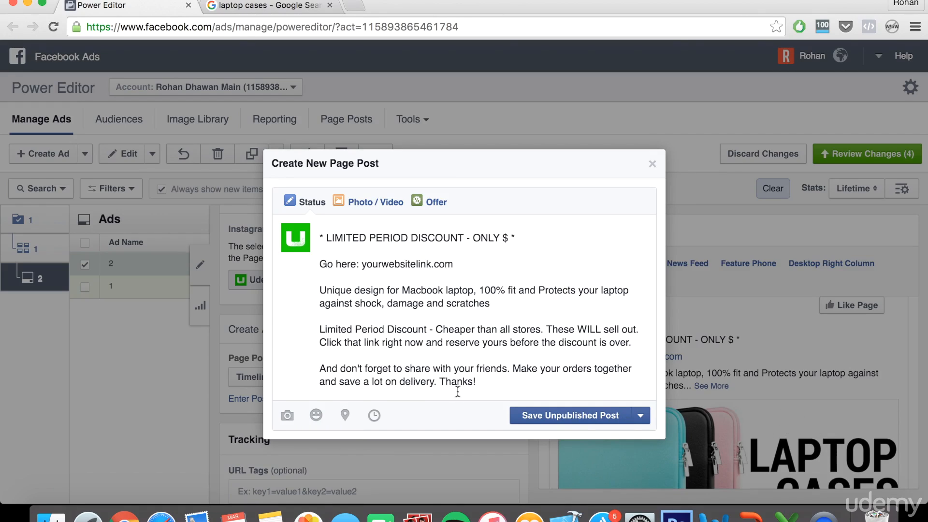
click(289, 415)
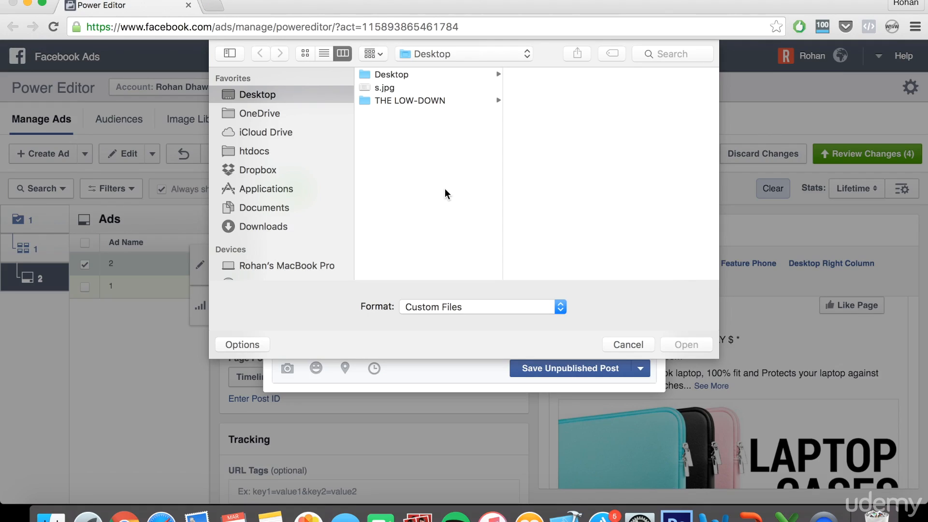
double_click(394, 89)
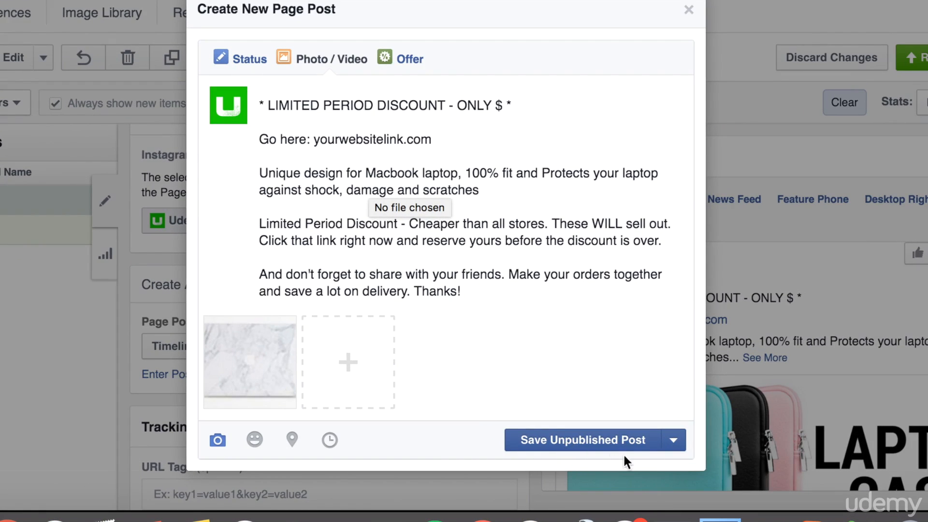
Step: Save the new Macbook laptop case post for ad 2 as an unpublished page post
click(673, 440)
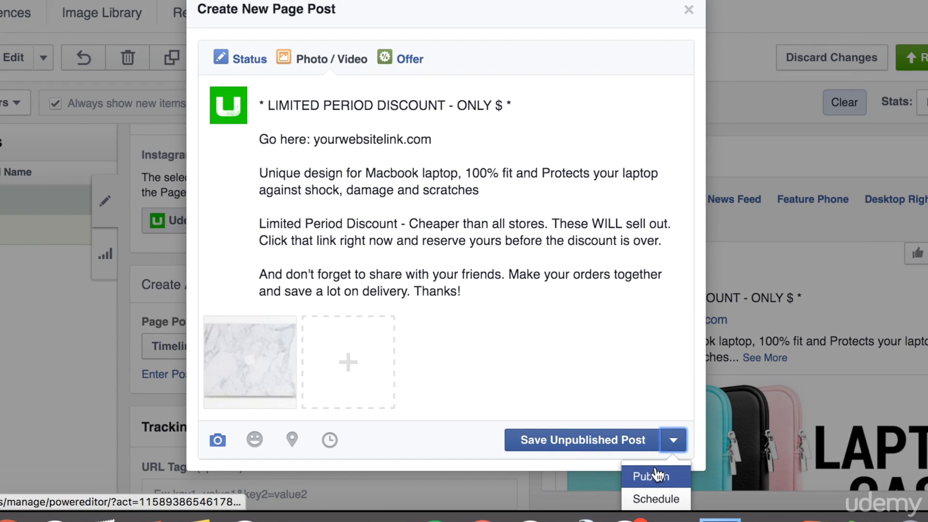
click(591, 394)
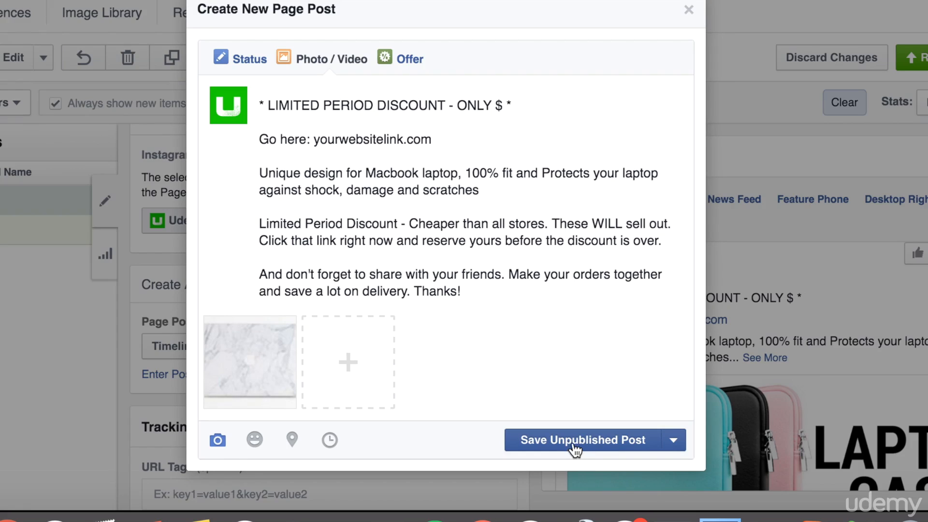
click(571, 449)
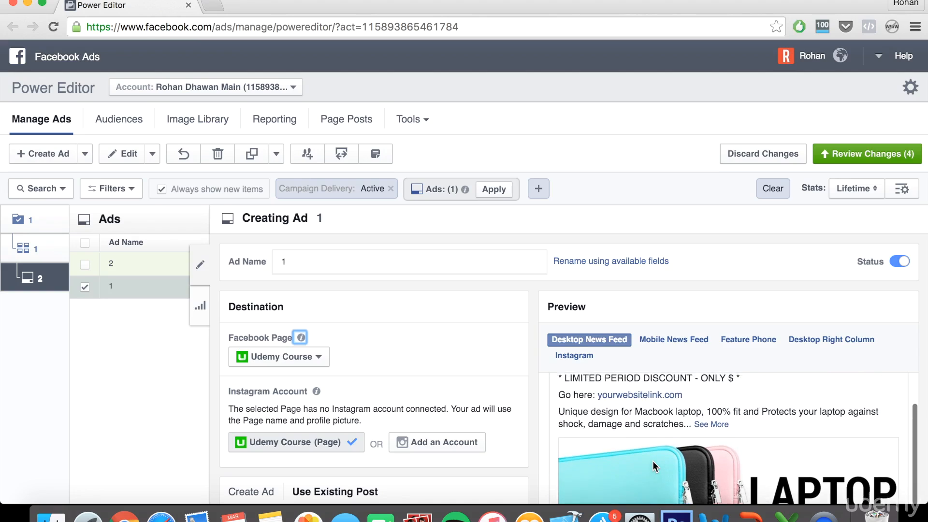
Step: Compare the desktop news feed previews of ads 1 and 2, examining the post text and image of each
scroll(654, 466, down, 1)
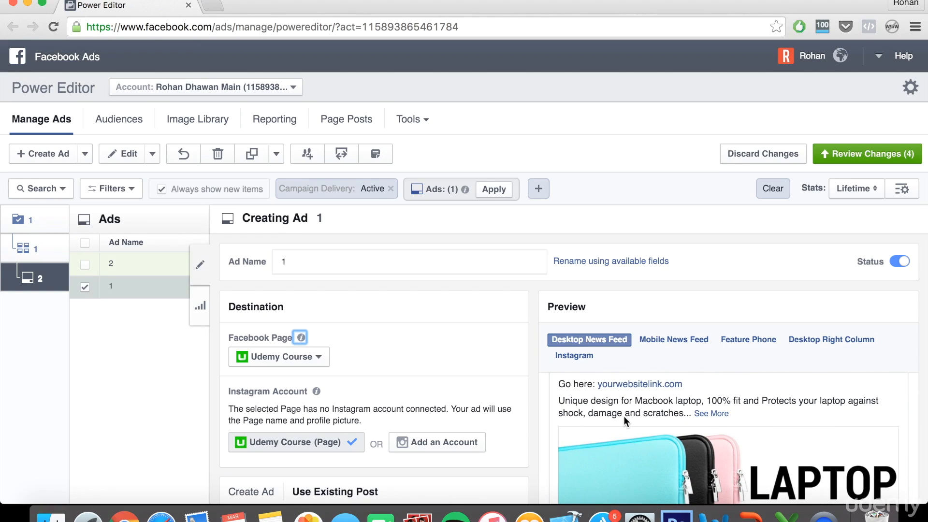
click(90, 267)
click(86, 265)
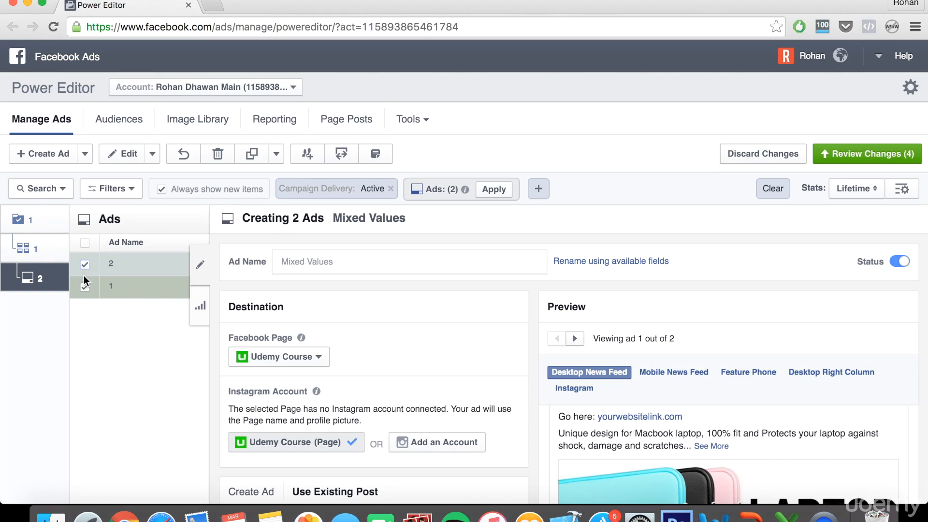
click(84, 287)
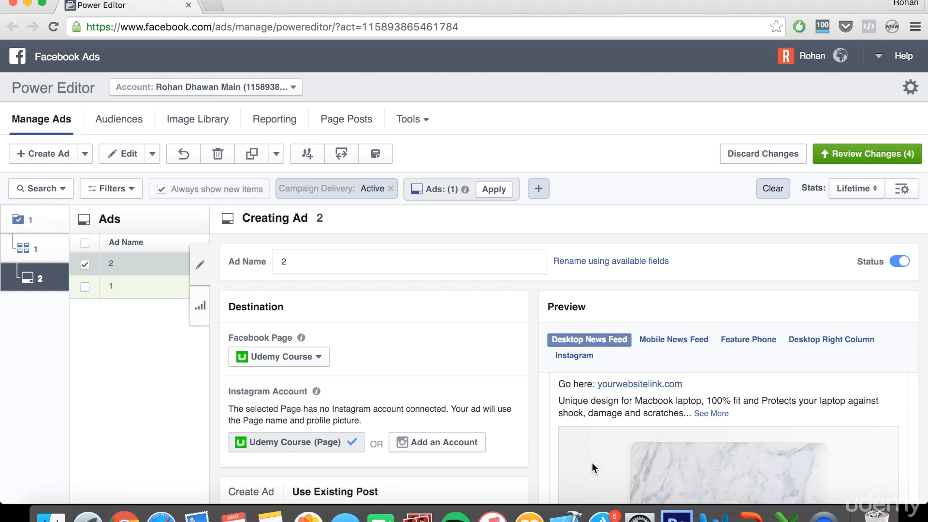
scroll(596, 460, up, 1)
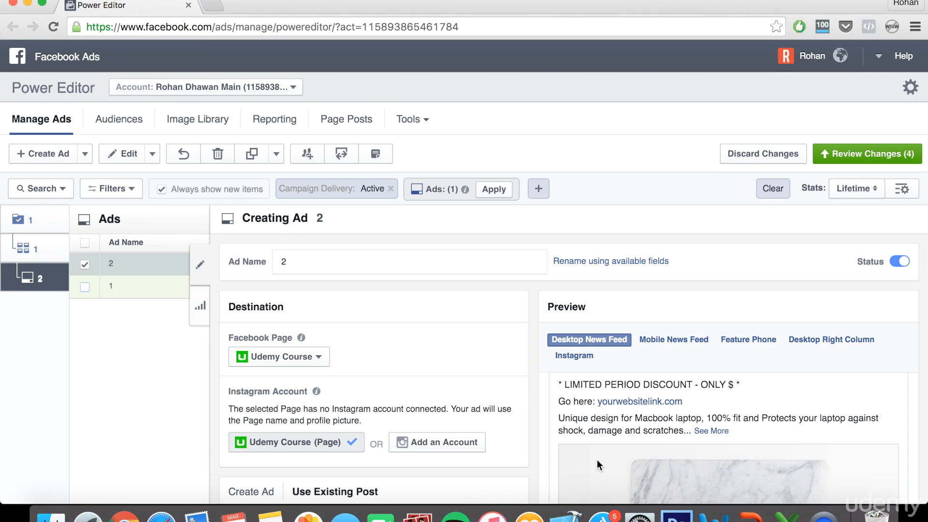
scroll(599, 464, down, 2)
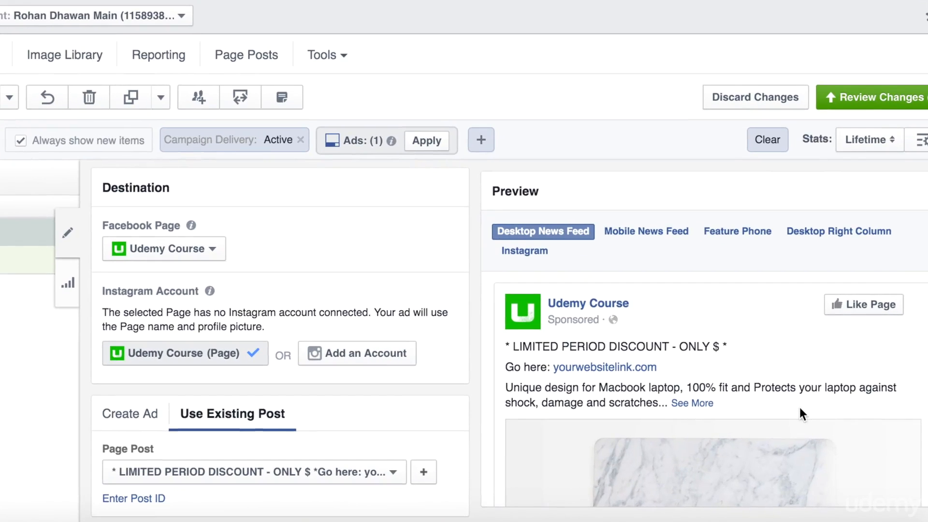
scroll(799, 407, down, 2)
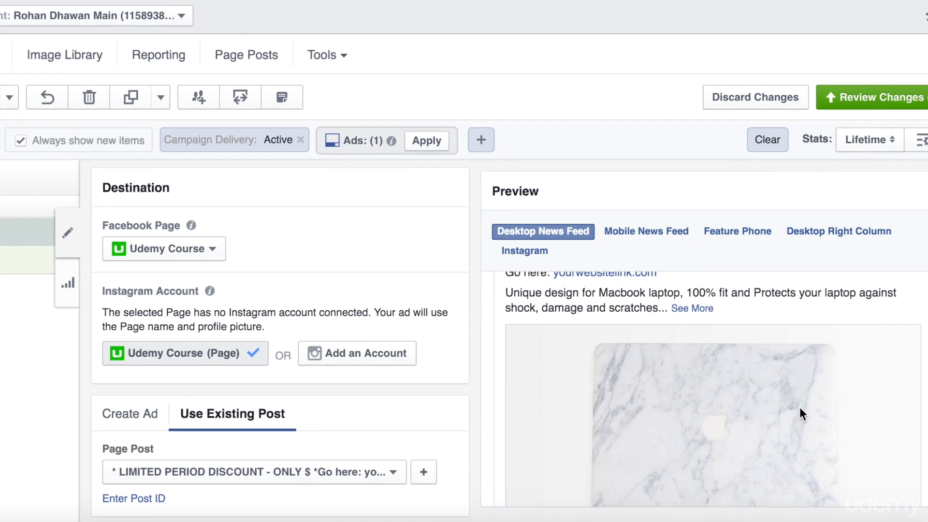
scroll(729, 402, up, 1)
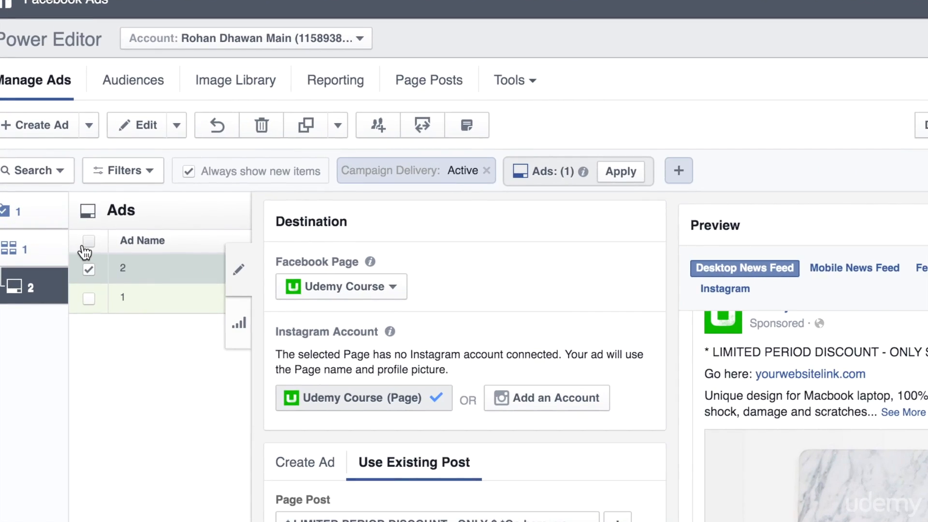
Step: Duplicate ads 1 and 2 together, keeping the copies in the same campaign
click(87, 242)
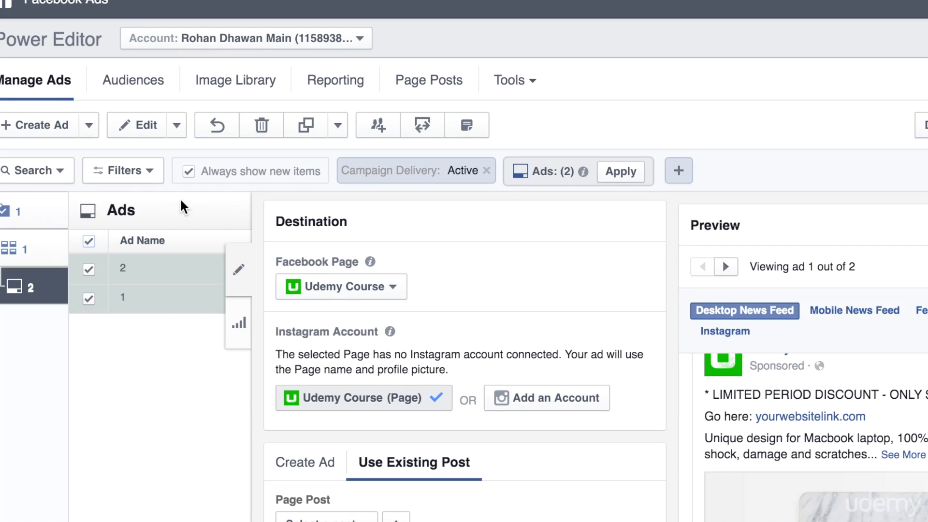
click(304, 126)
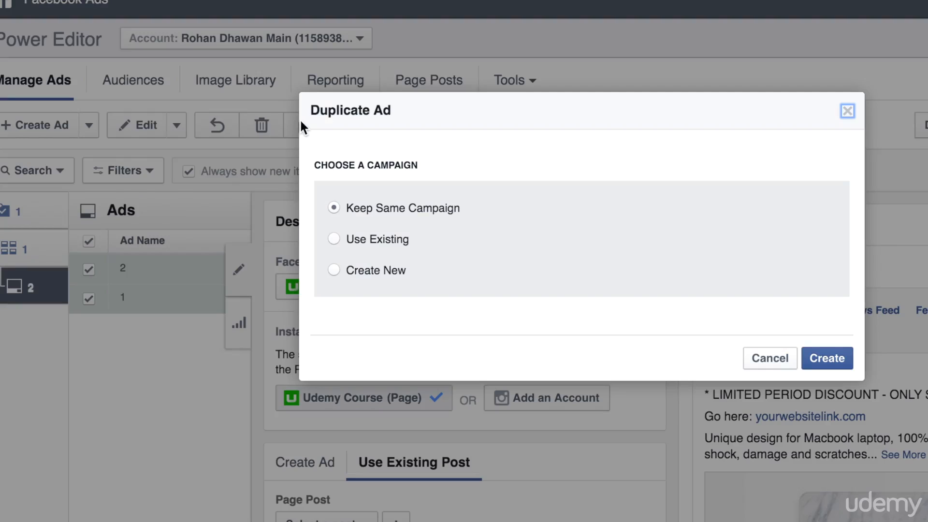
click(821, 357)
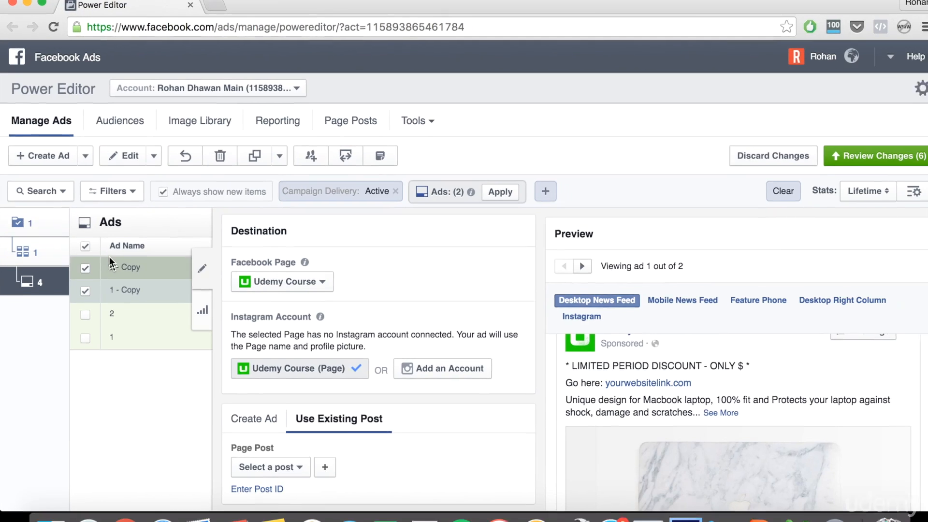
Step: Start a new page post for the ad "1 - Copy" with the text "Get laptop cases here - websitelink.com"
click(85, 268)
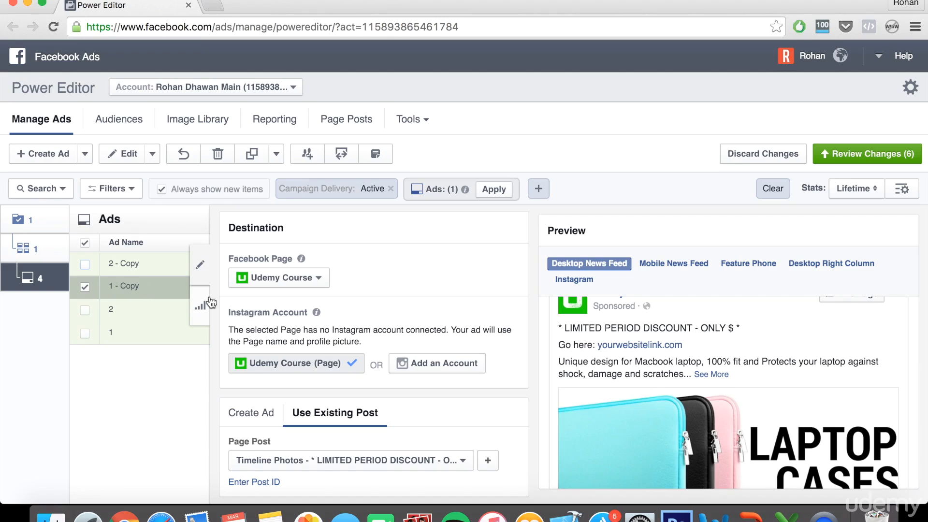
scroll(430, 418, down, 3)
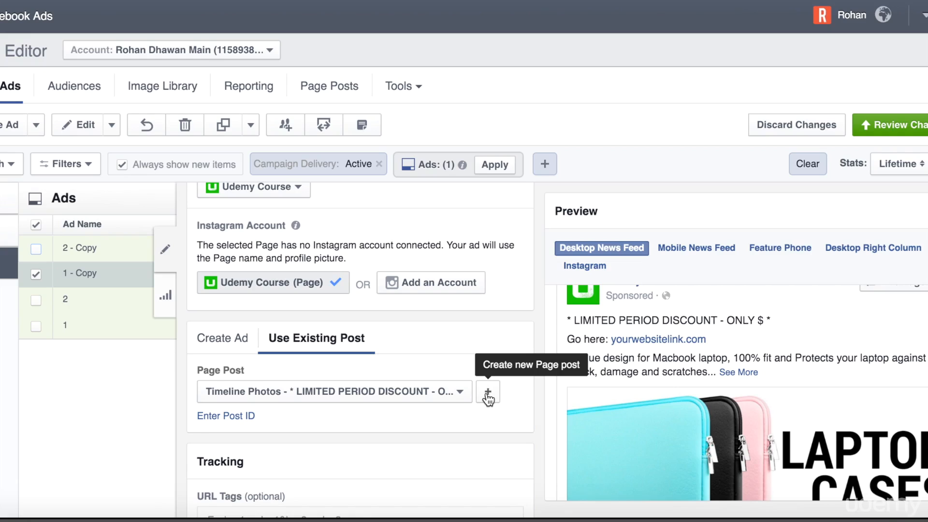
click(487, 392)
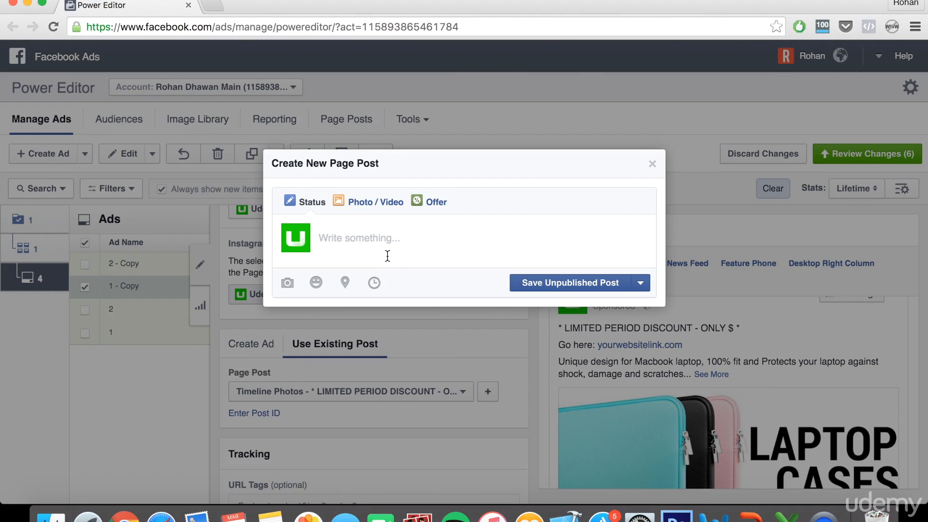
click(385, 256)
text(Get laptop cases here - websitelink,)
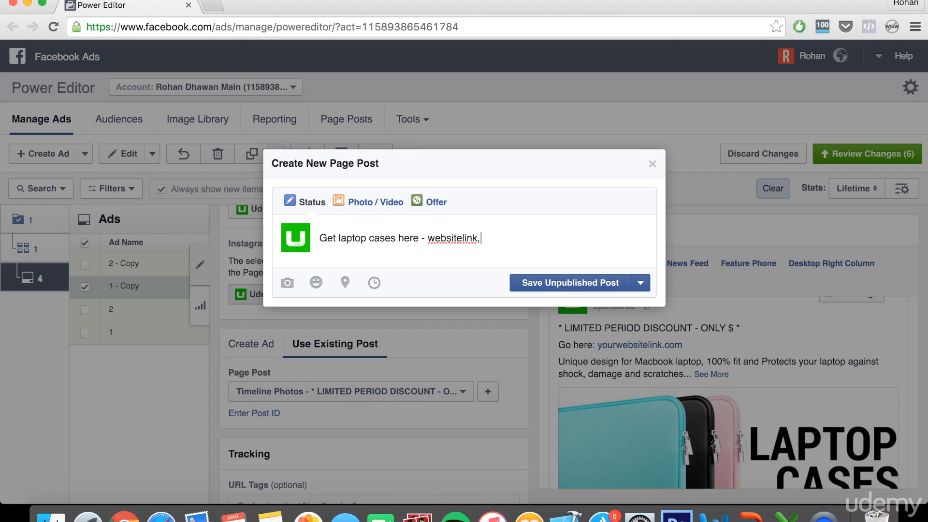
key(BackSpace)
text(.com)
Step: Attach the image s.jpg from the Desktop folder to the post and save it as an unpublished post
click(298, 288)
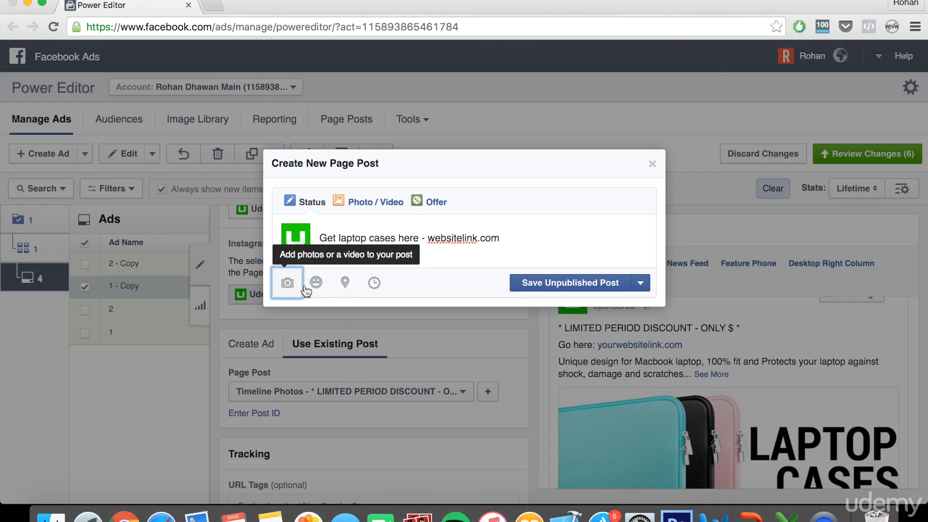
click(396, 88)
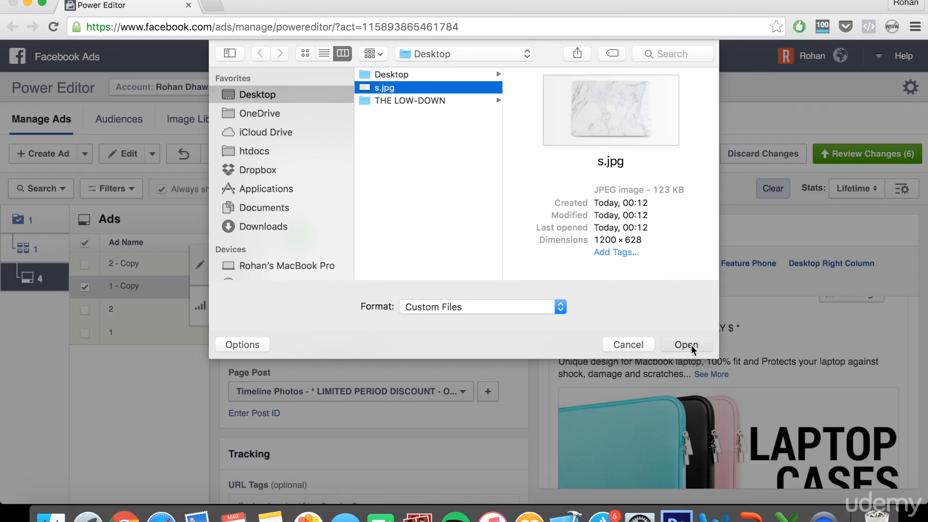
click(691, 345)
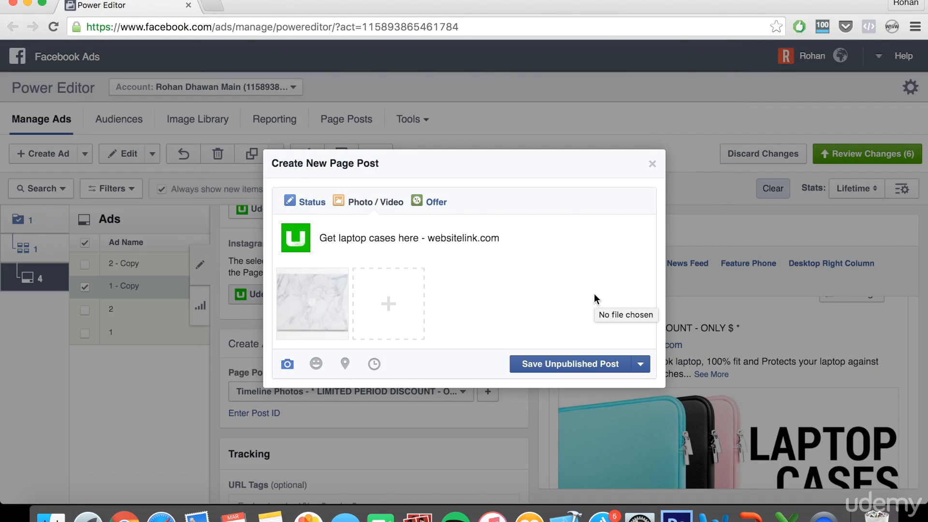
click(575, 371)
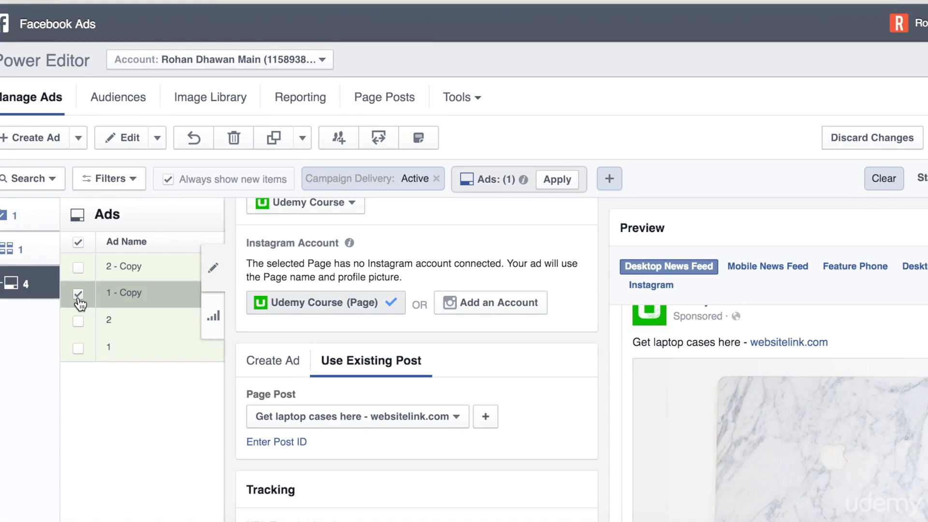
Step: Start a new page post for the ad "2 - Copy" with the same text, "Get laptop cases here - websitelink.com"
click(78, 295)
click(78, 267)
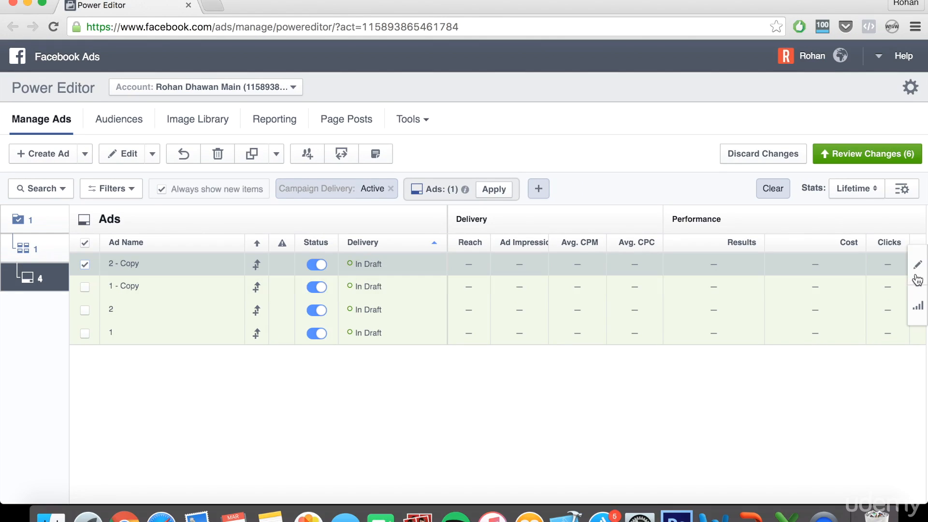
click(917, 278)
scroll(682, 418, down, 2)
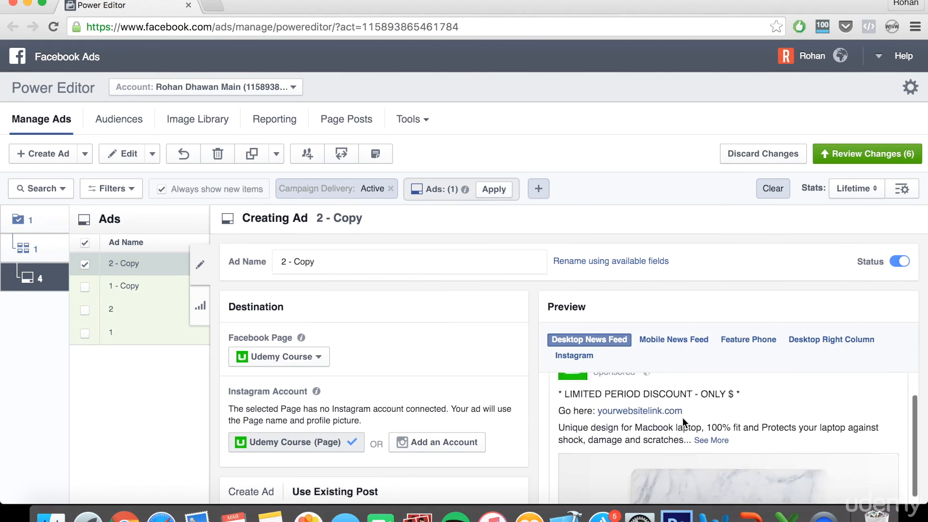
scroll(461, 401, down, 5)
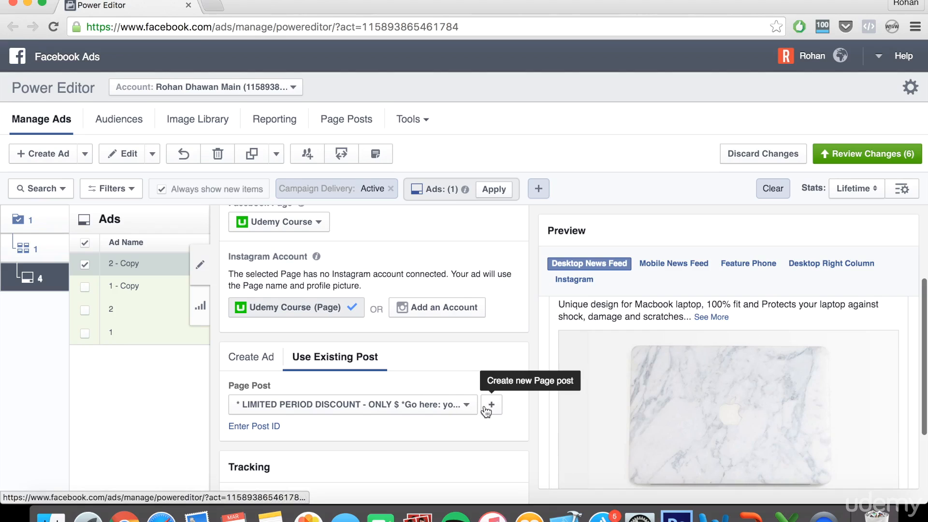
click(485, 407)
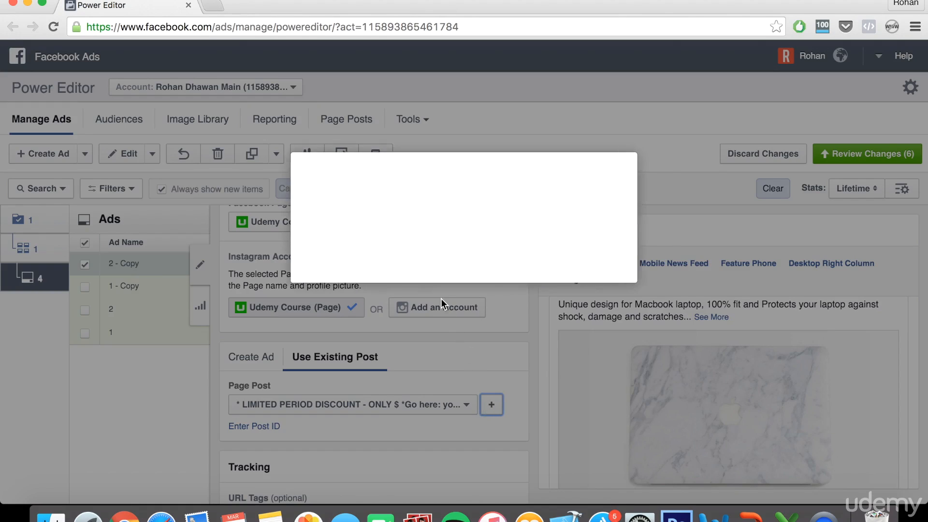
key(ctrl+v)
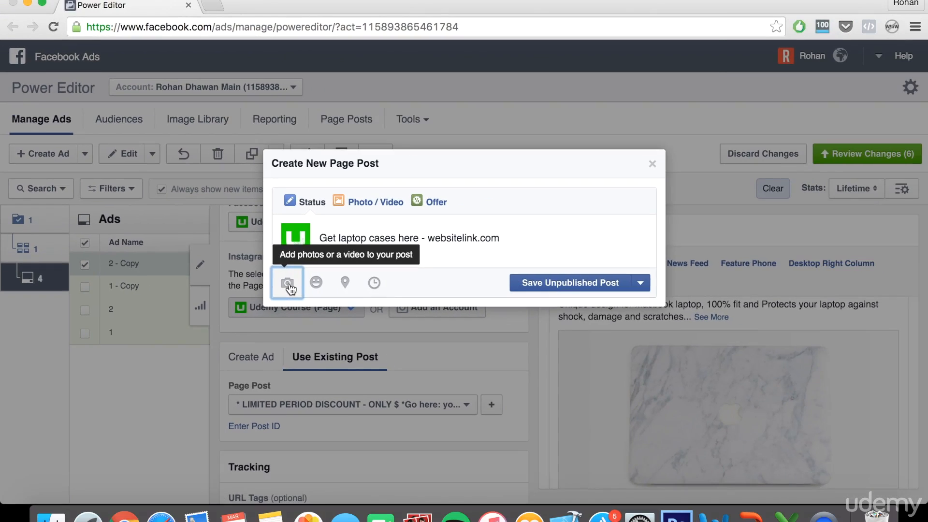
Step: Attach the "LAPTOP CASES specials" image to the post for "2 - Copy" and save it as an unpublished post
click(348, 289)
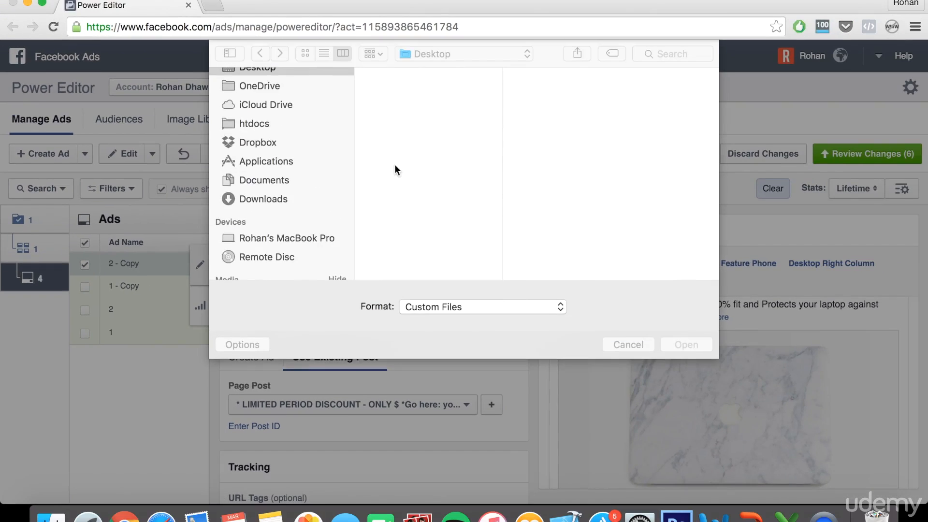
double_click(382, 86)
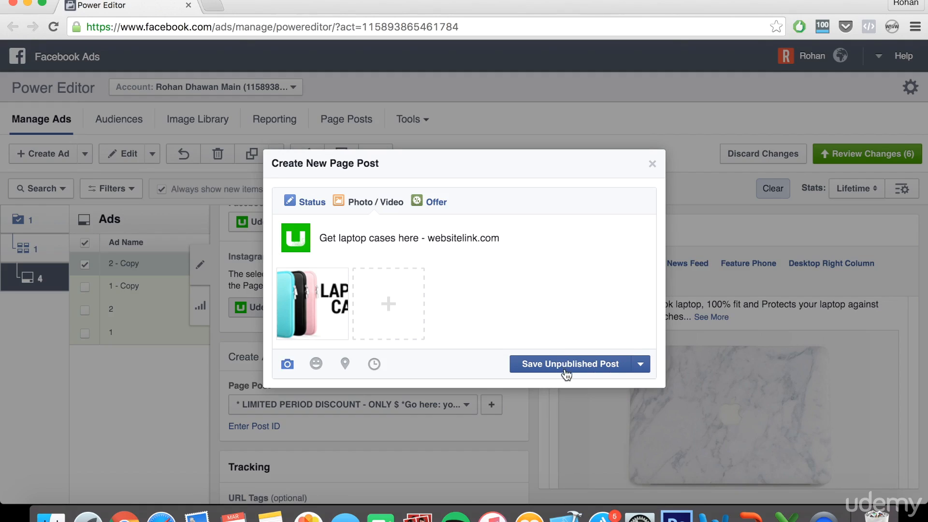
click(565, 368)
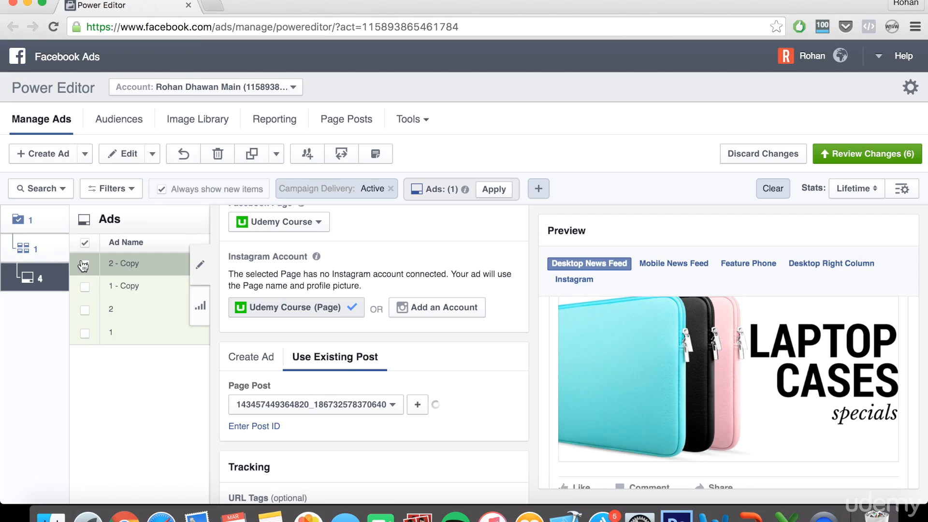
Step: Open ad 1 and ad 2 one after the other from the list of four ads and review their desktop news feed previews
click(85, 266)
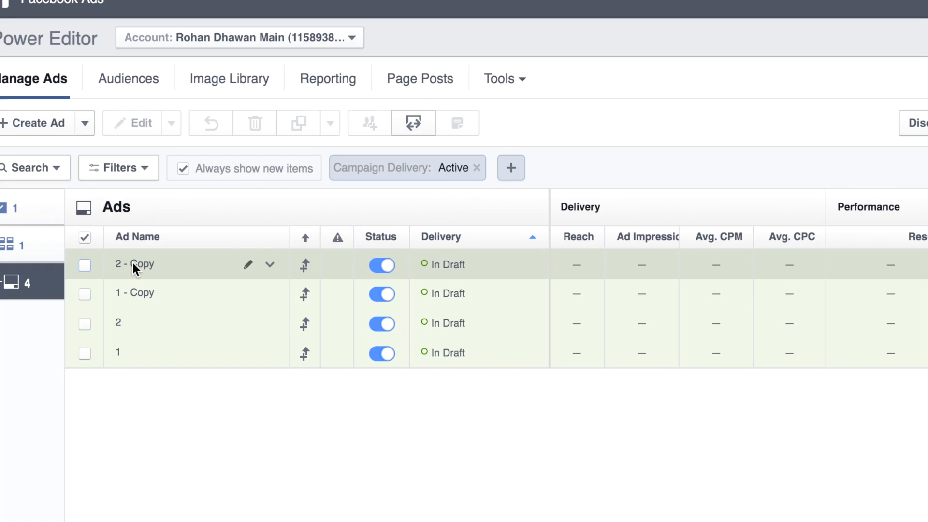
click(84, 356)
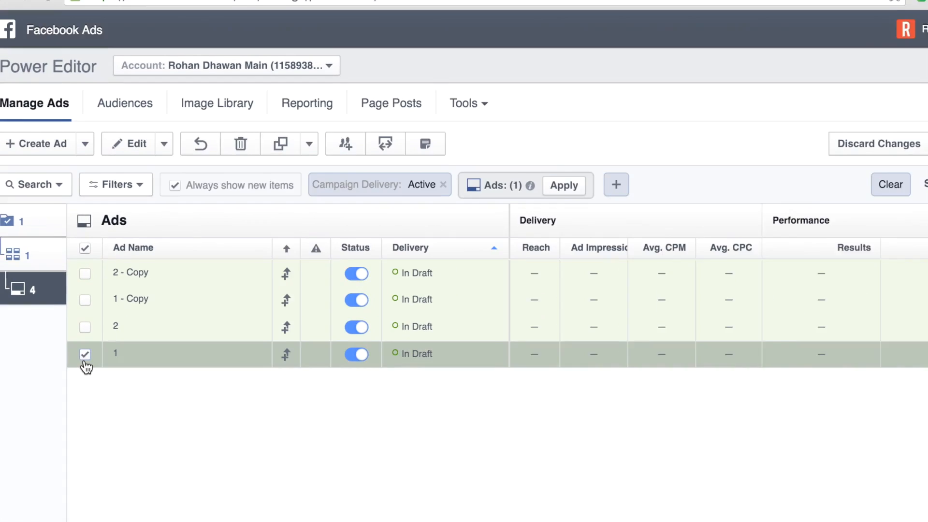
click(918, 266)
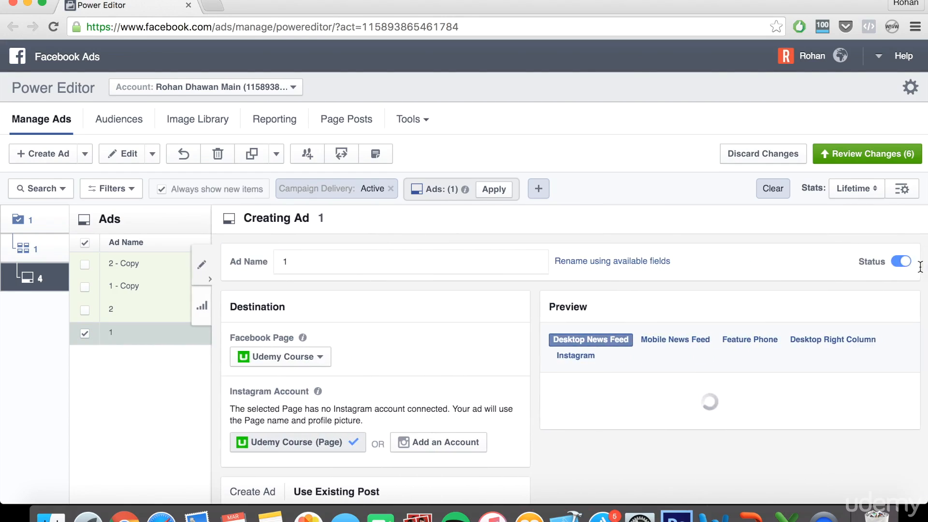
scroll(777, 407, down, 3)
scroll(777, 407, up, 2)
scroll(546, 388, down, 4)
scroll(545, 388, up, 3)
scroll(545, 387, up, 1)
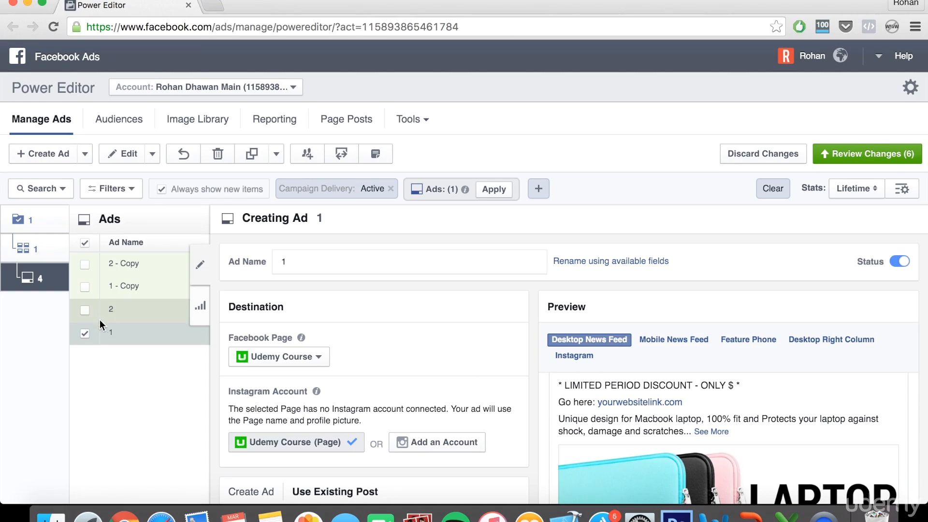
click(84, 310)
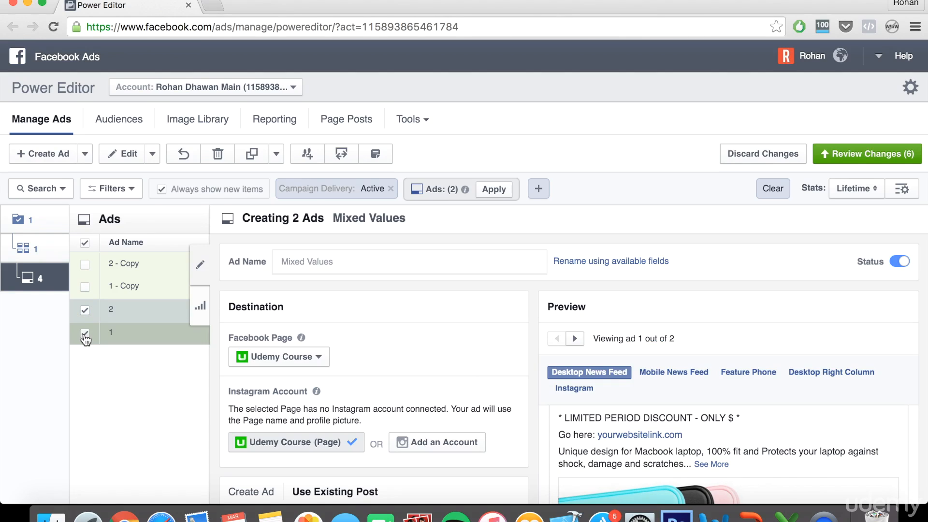
click(85, 333)
scroll(601, 399, down, 1)
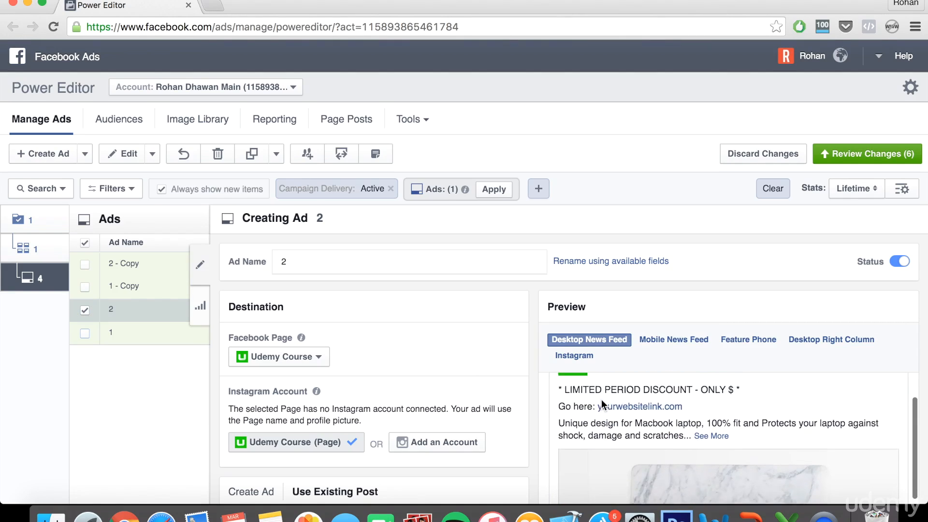
Step: Review the desktop news feed previews of ads 2, "1 - Copy" and "2 - Copy", and clear the ad selection
scroll(602, 399, up, 1)
scroll(451, 381, down, 1)
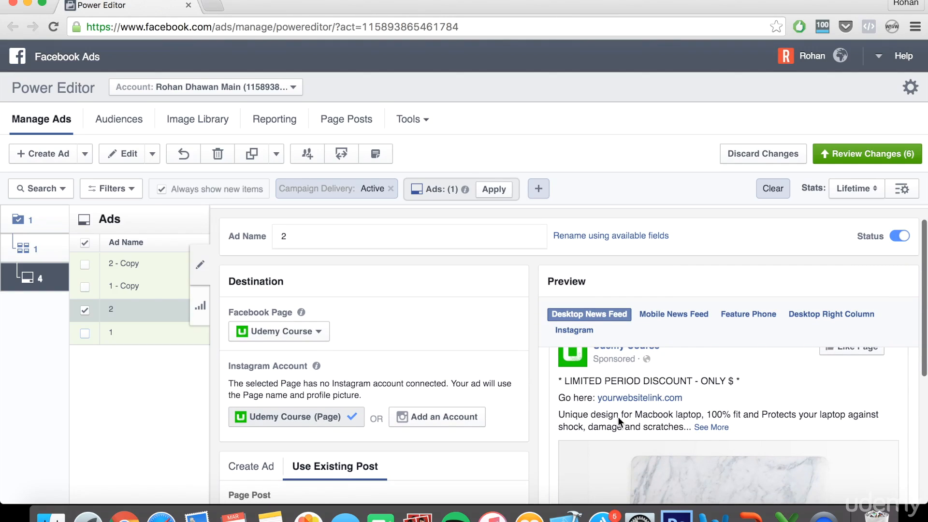
scroll(618, 417, down, 1)
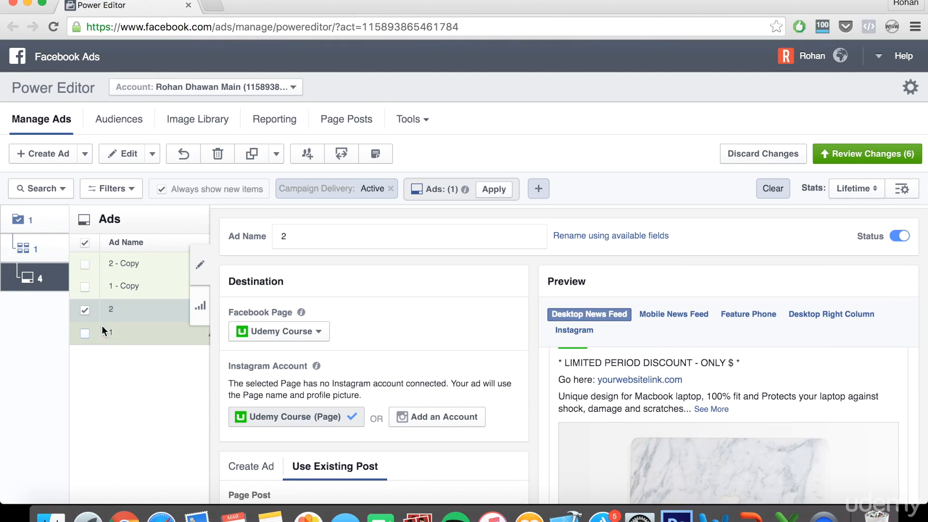
click(85, 310)
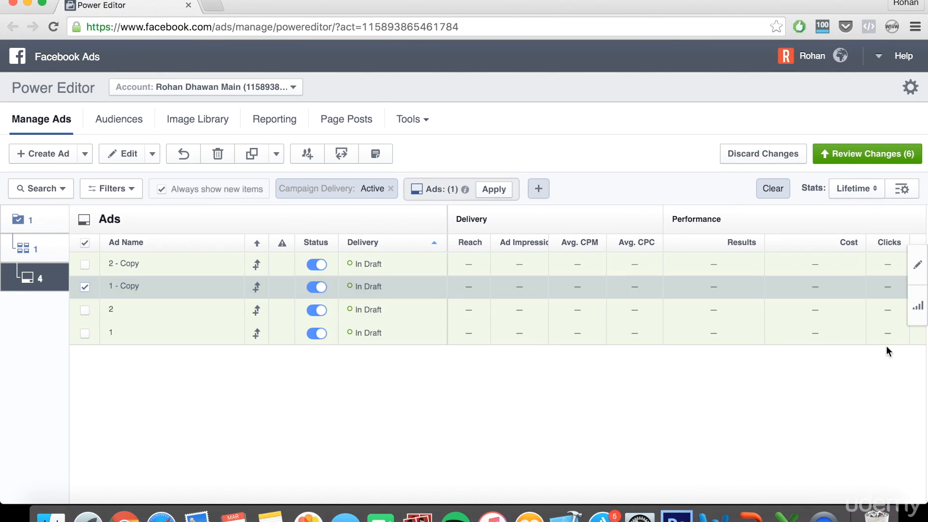
click(918, 266)
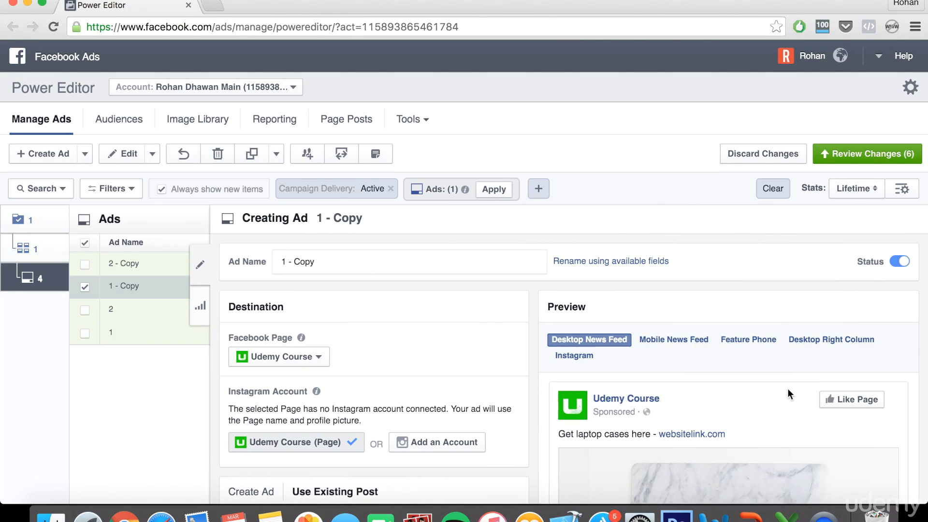
scroll(791, 394, down, 2)
scroll(510, 356, down, 2)
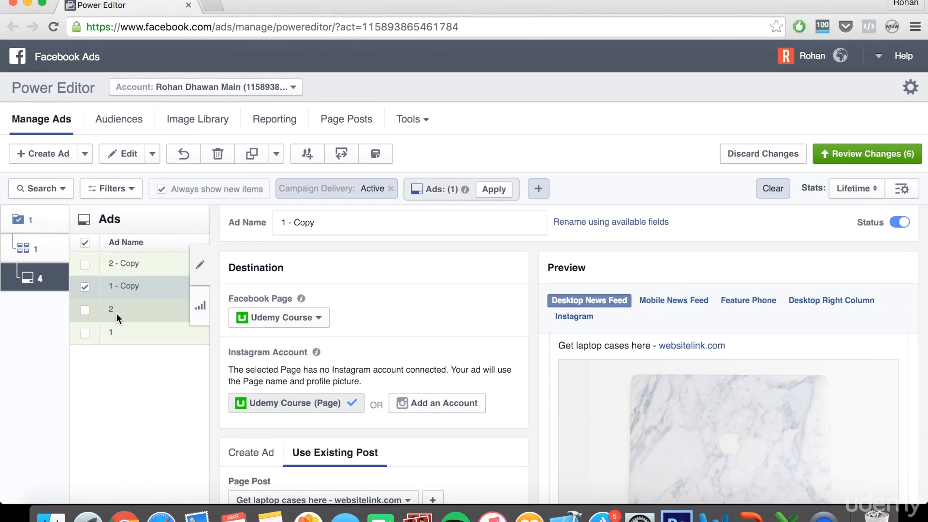
scroll(639, 461, up, 2)
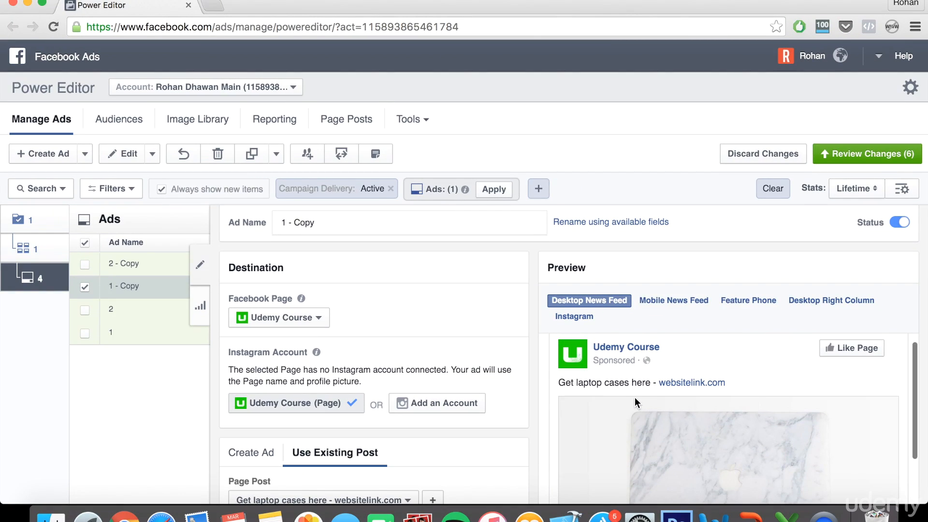
click(84, 264)
click(85, 287)
scroll(686, 418, down, 1)
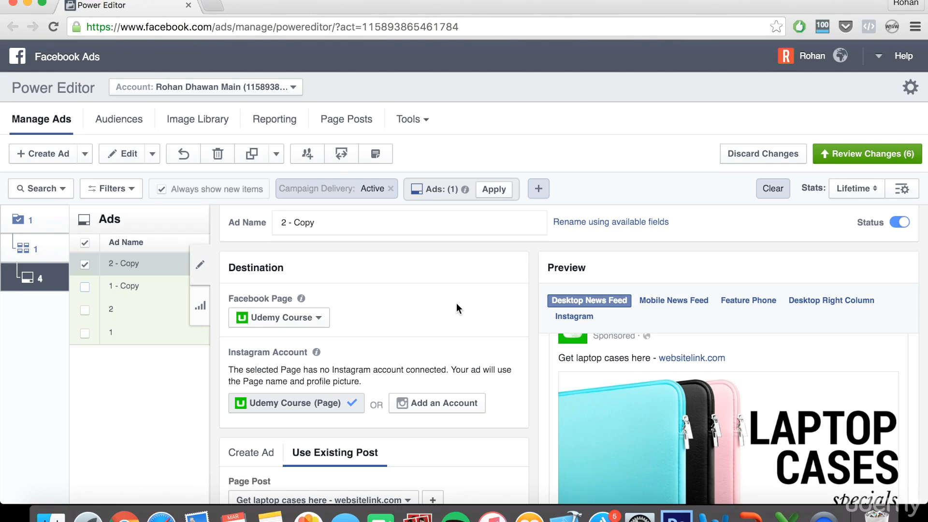
click(84, 243)
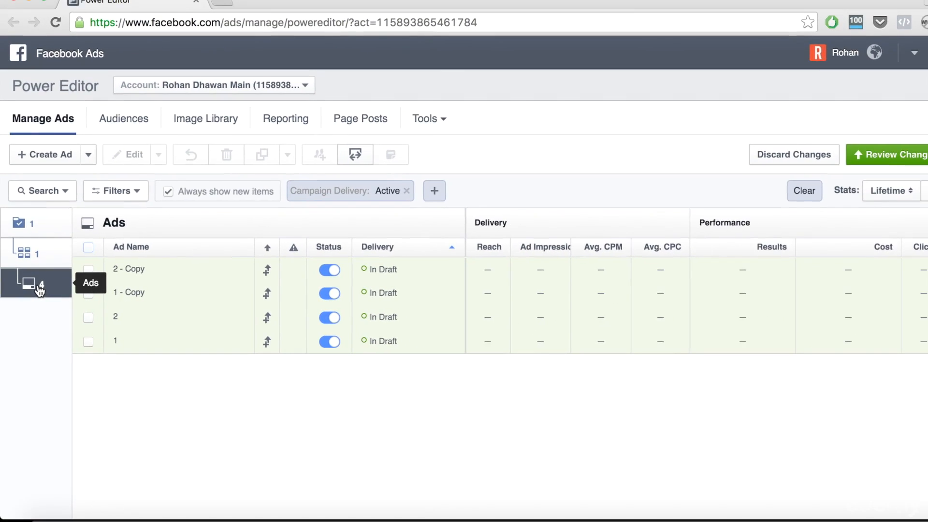
Step: Open ad set 1 for editing and try a daily budget of $1, followed by $5.00
click(39, 259)
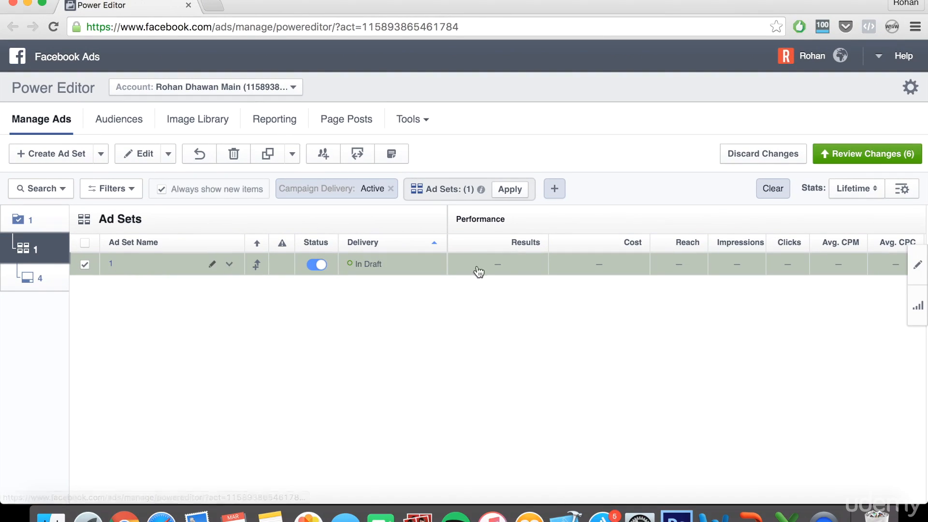
click(919, 267)
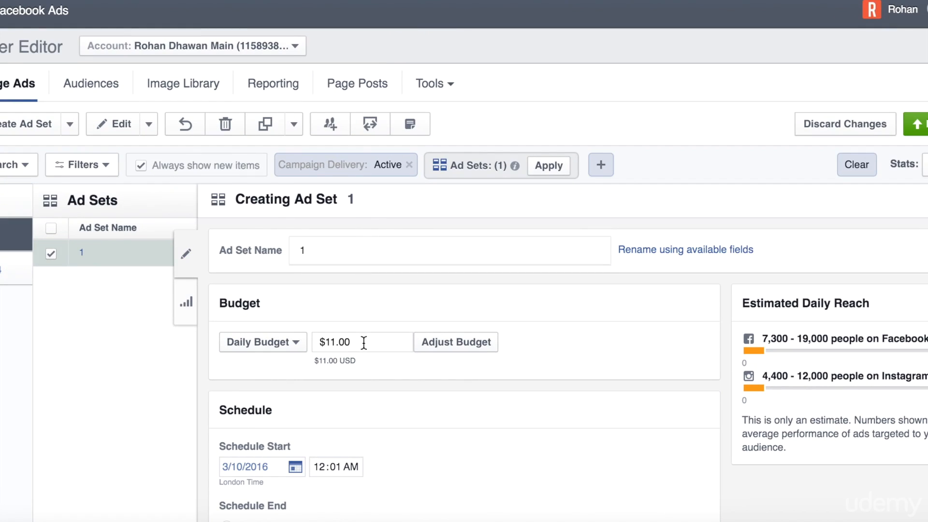
drag(350, 341, 305, 343)
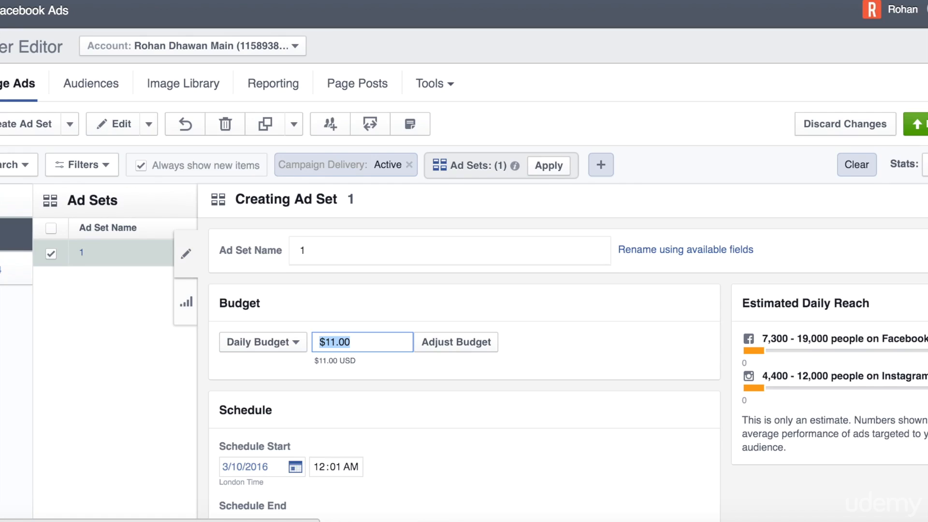
text(1)
click(401, 386)
click(363, 342)
key(ctrl+a)
text(5)
click(399, 410)
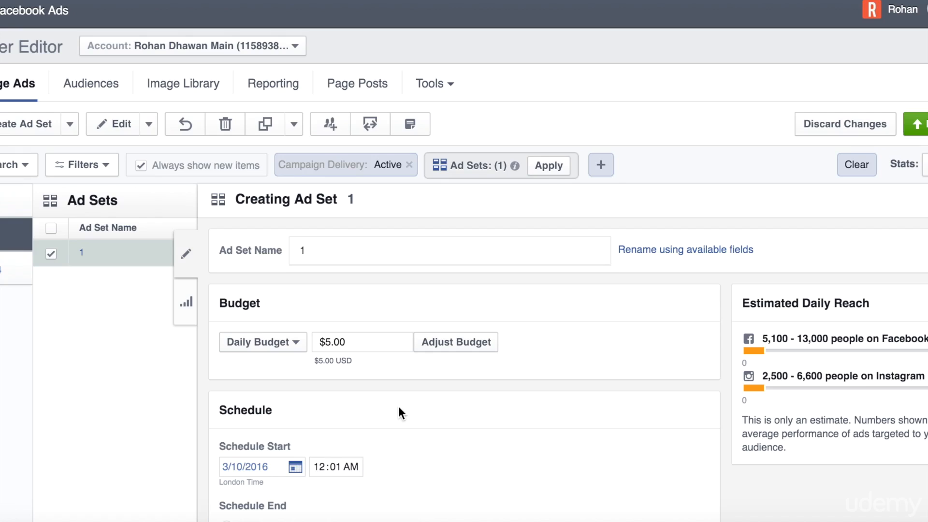
Step: Set the daily budget of ad set 1 to $1.00
click(370, 347)
key(ctrl+a)
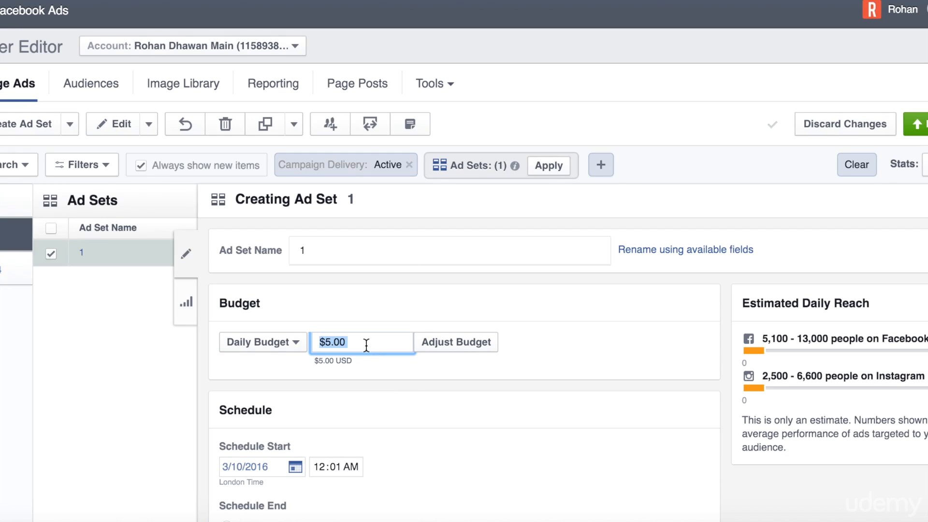
click(424, 400)
click(377, 348)
key(ctrl+a)
text(1)
click(387, 380)
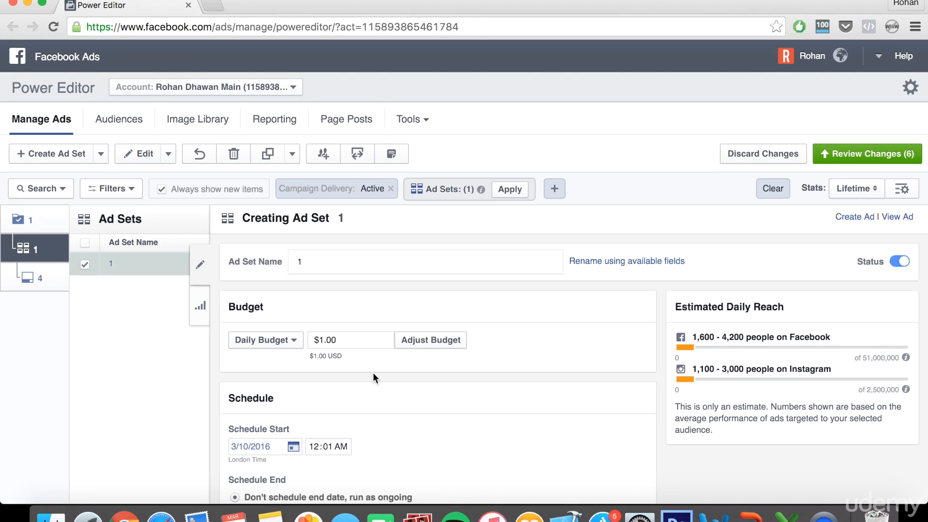
Step: Try 3/11/2016 as the ad set's schedule start date and set it back to 3/10/2016
scroll(373, 373, down, 1)
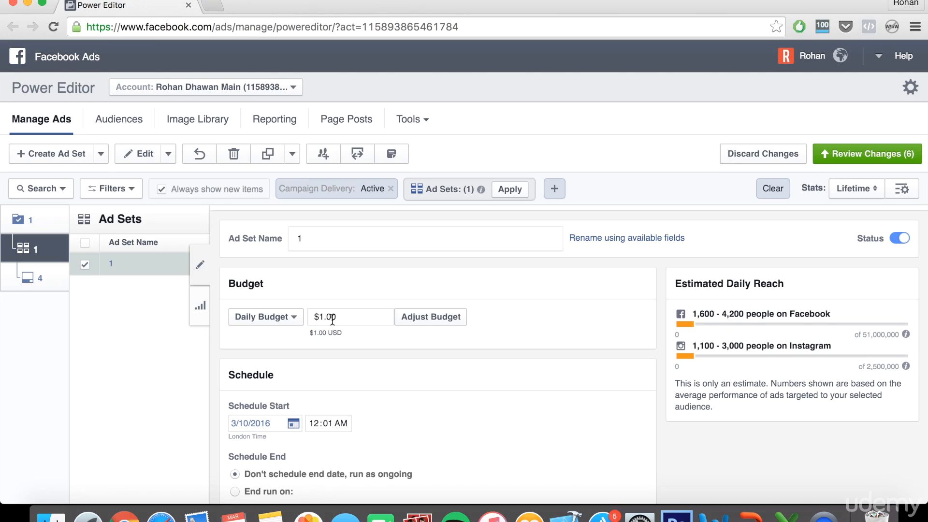
scroll(364, 413, down, 3)
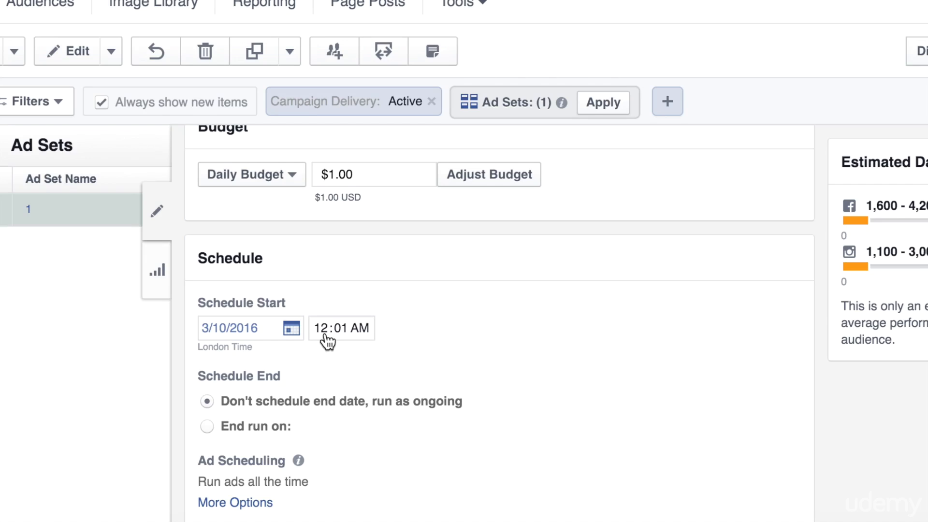
click(291, 328)
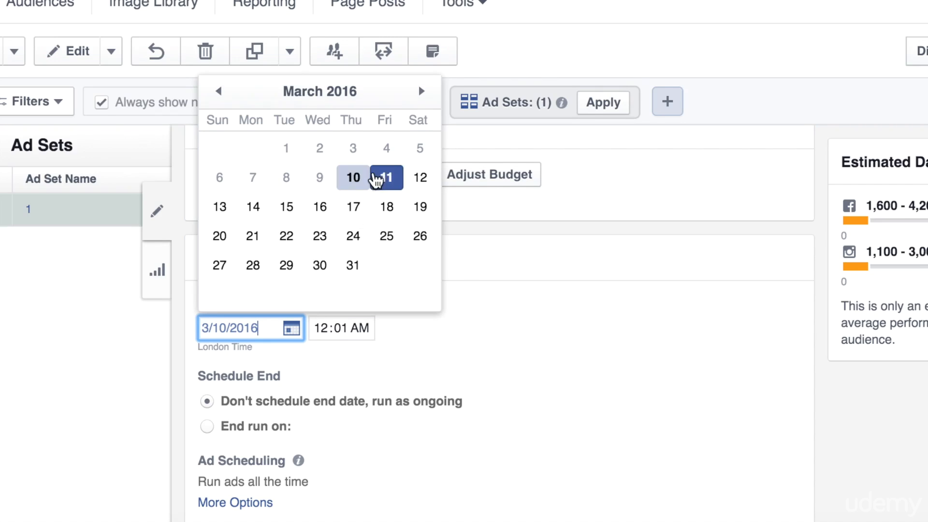
click(376, 180)
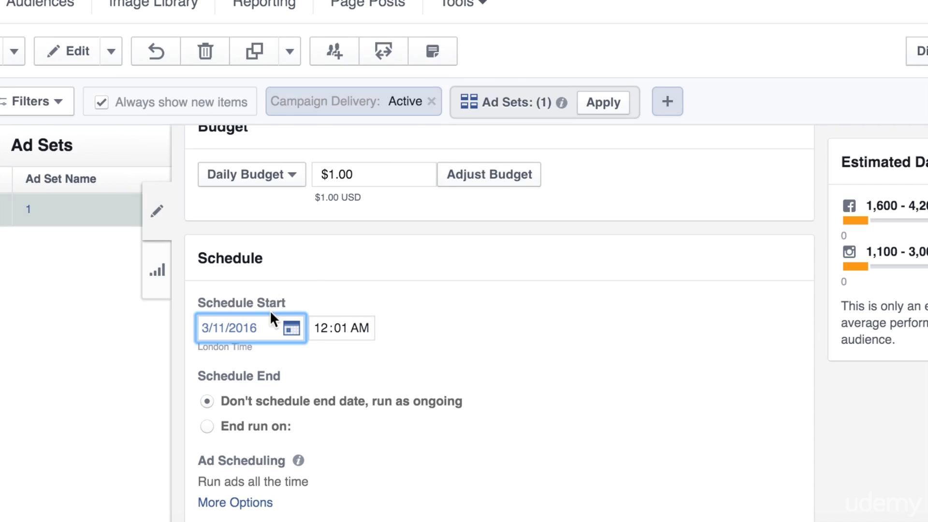
click(271, 327)
click(351, 176)
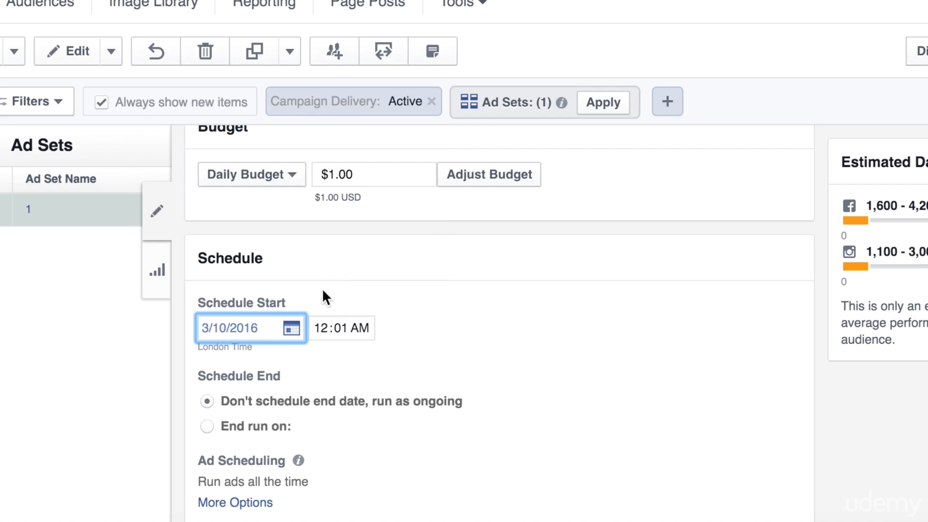
Step: Set the ad set's schedule start time to 9:01 AM
click(324, 329)
text(9)
click(419, 331)
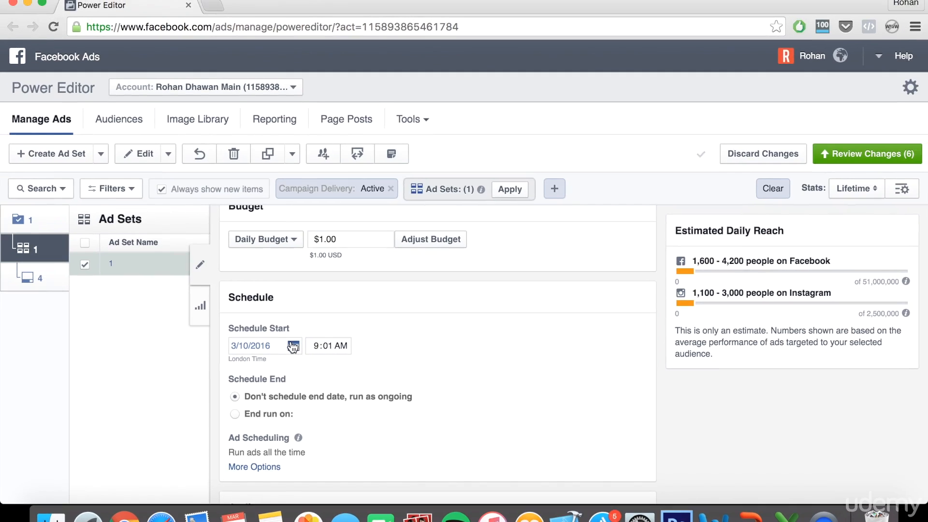
Step: Check the saved audiences available to the ad set and open its new audience for editing
scroll(314, 372, down, 5)
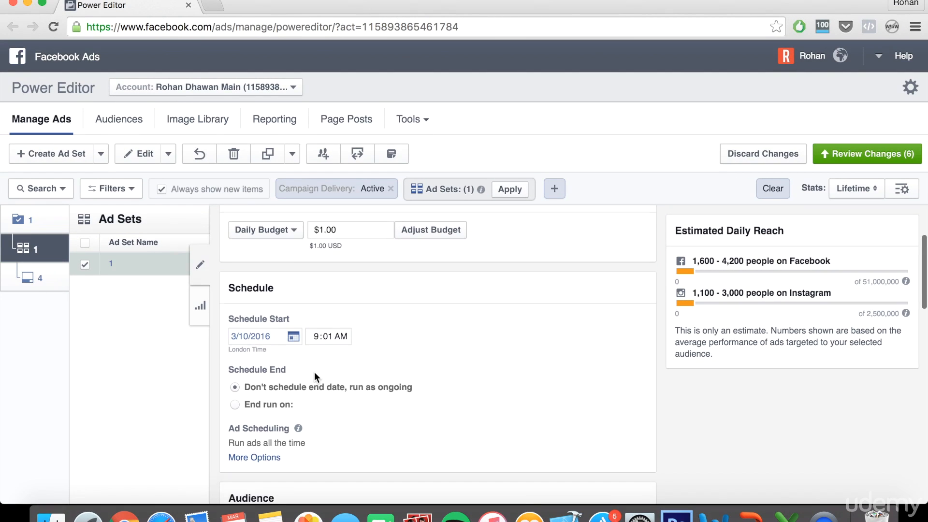
scroll(314, 373, down, 2)
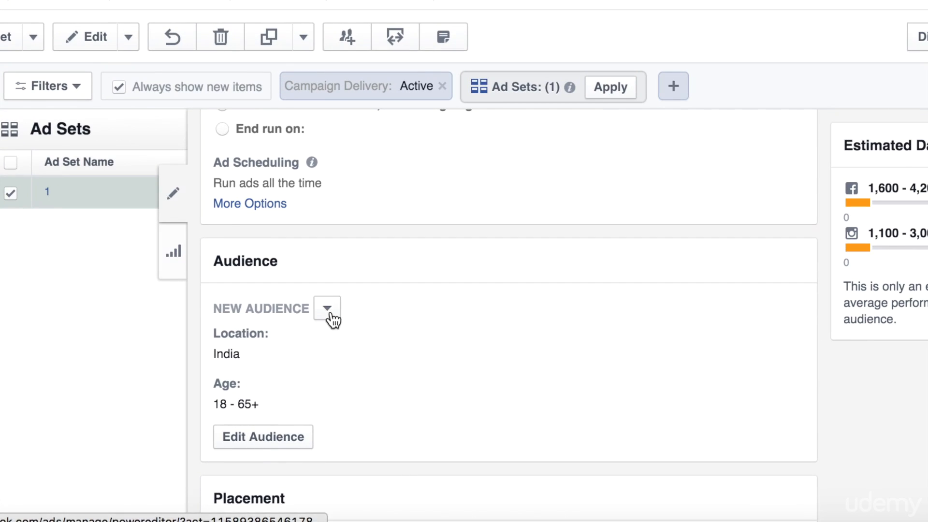
click(328, 310)
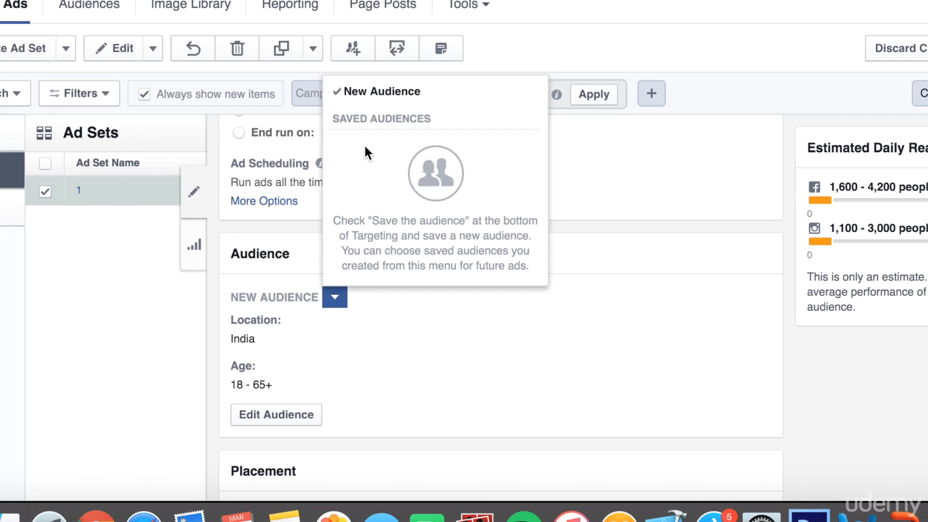
click(502, 314)
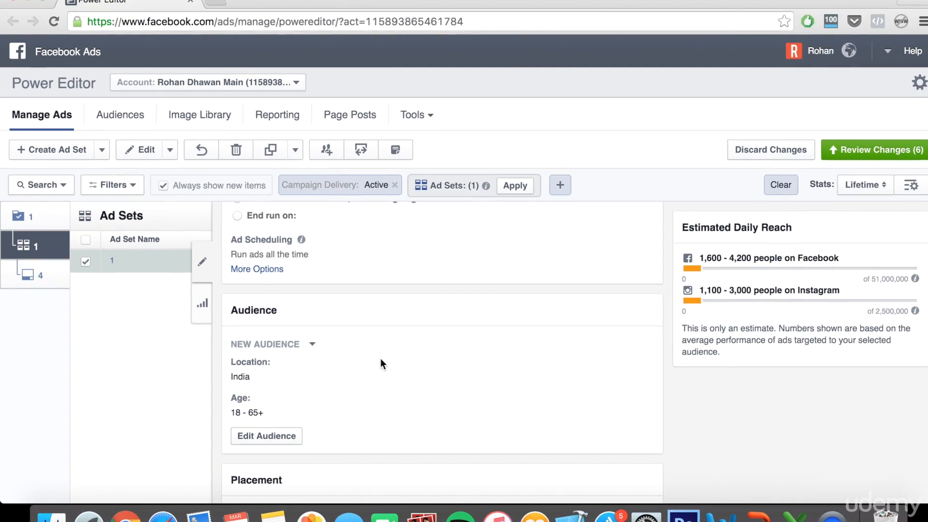
scroll(370, 352, down, 2)
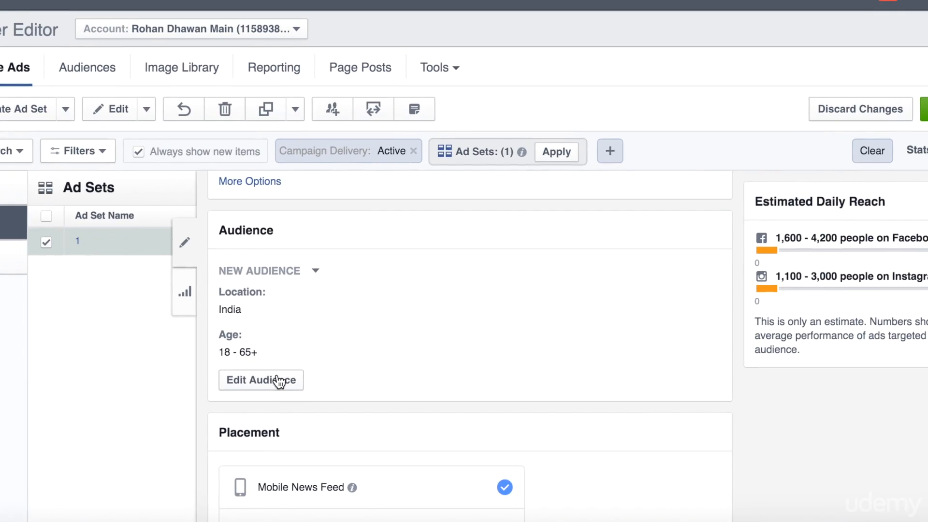
click(281, 383)
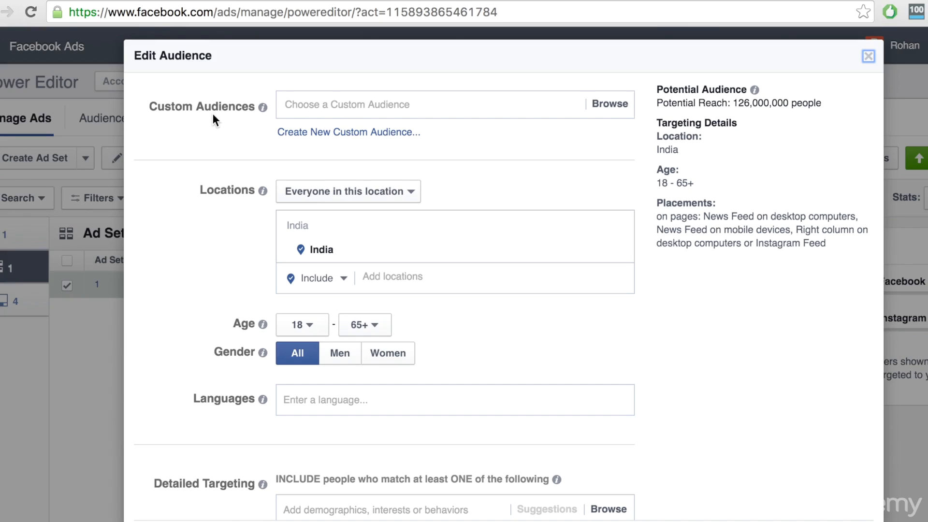
Step: Replace India with the country United States as the audience's included location
scroll(245, 219, down, 1)
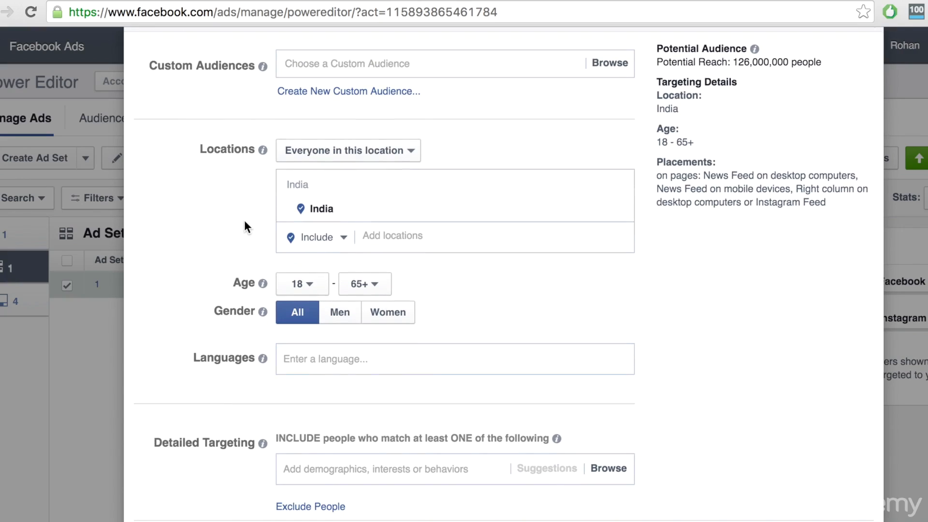
click(621, 209)
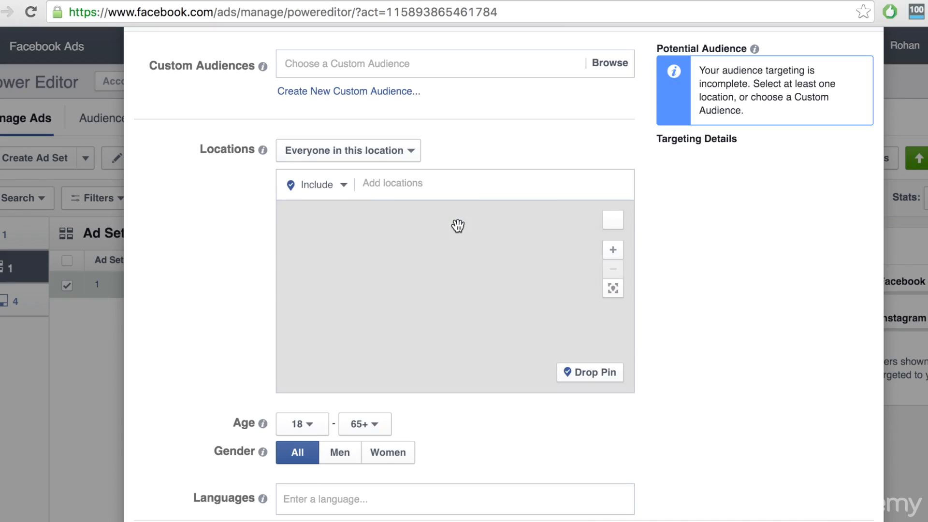
click(433, 187)
text(u)
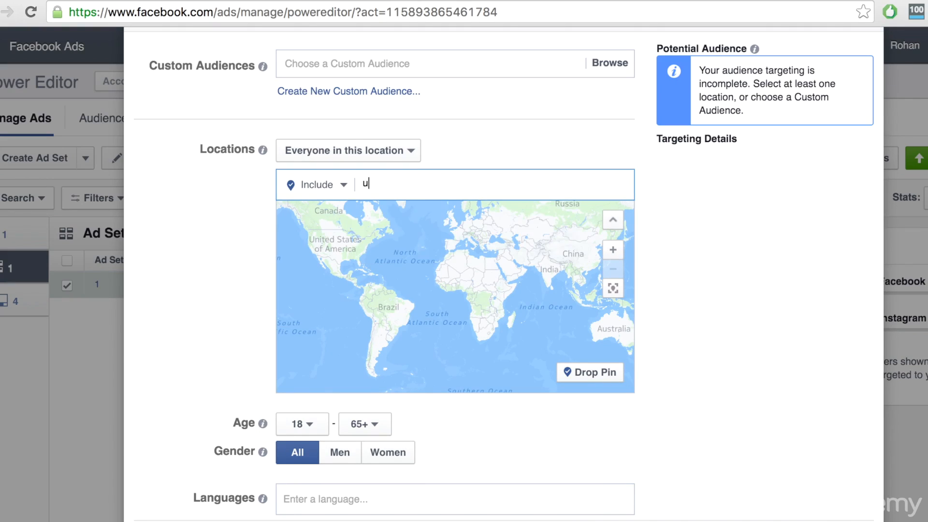
text(nited states)
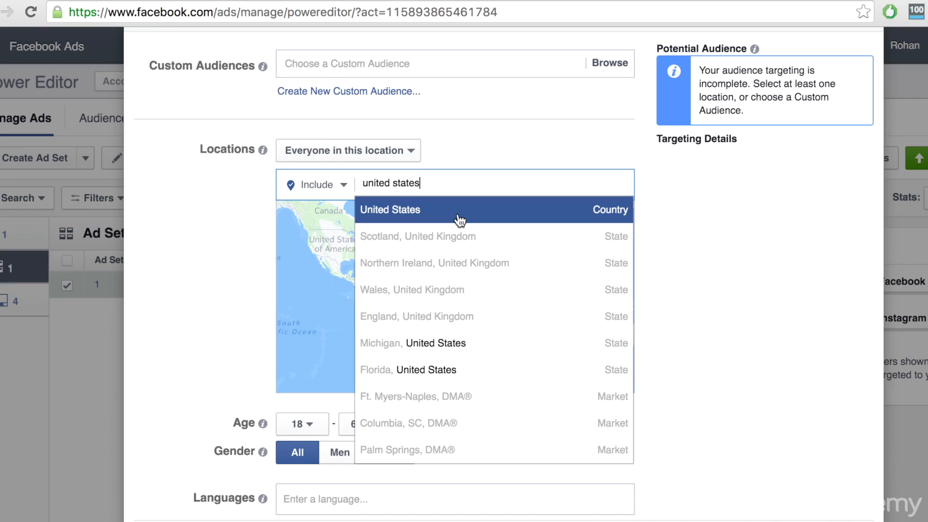
click(459, 220)
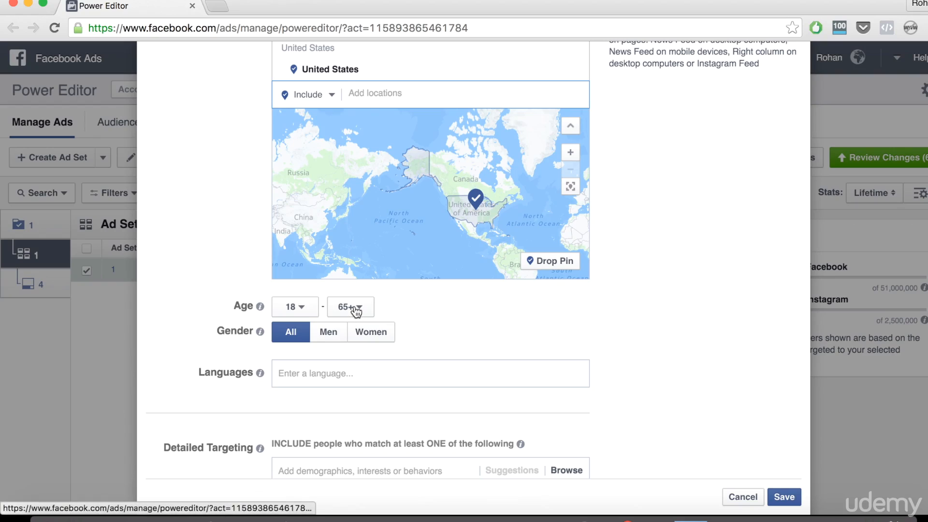
click(356, 311)
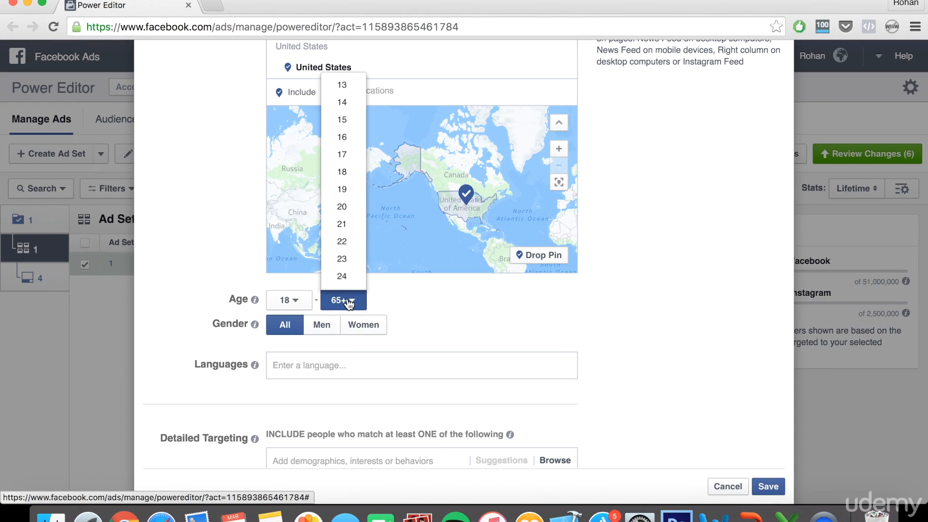
click(431, 310)
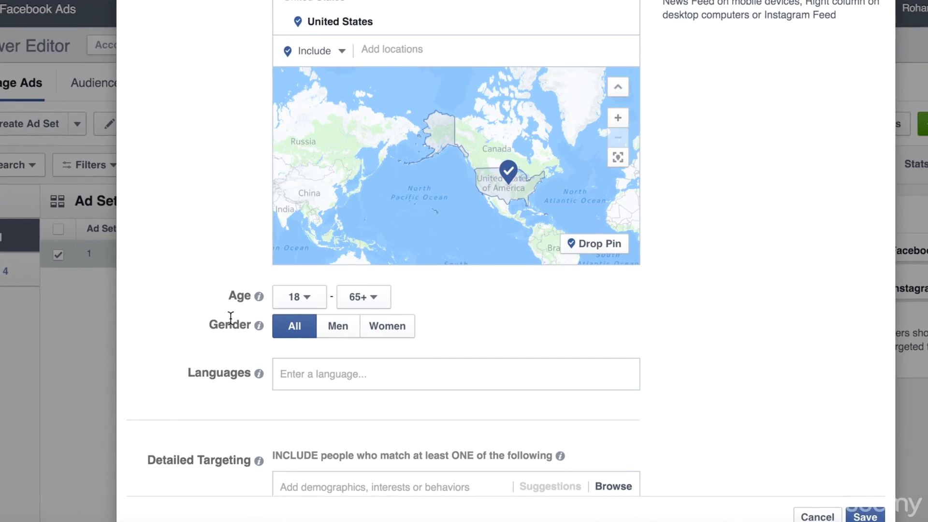
click(299, 302)
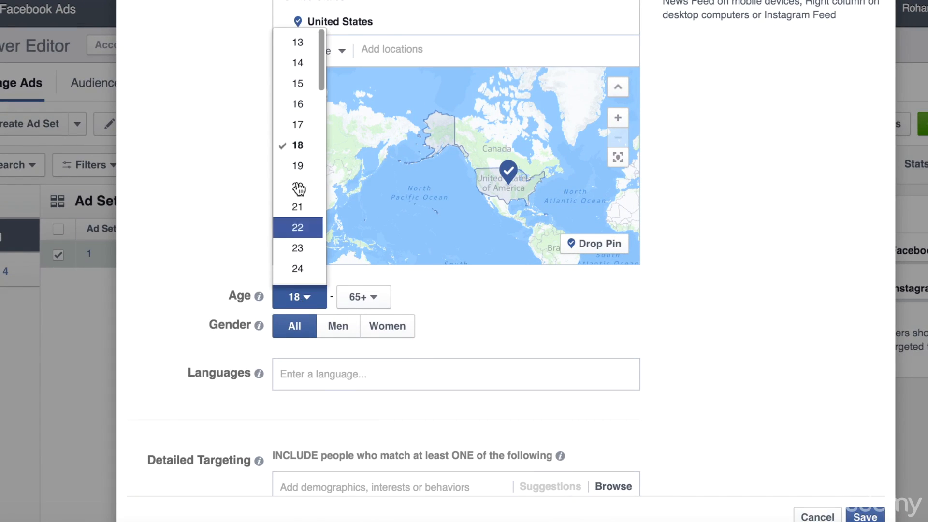
click(442, 311)
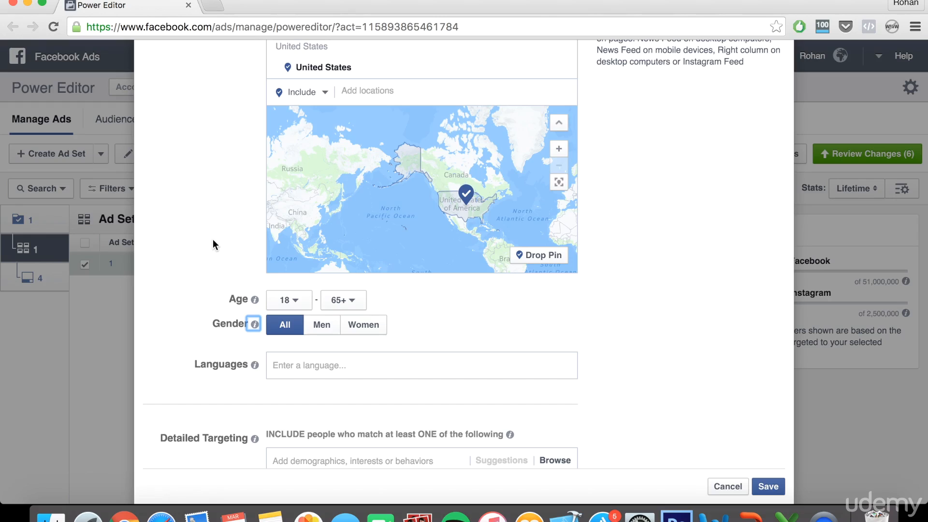
Step: Set the maximum age of the ad set's audience to 24
click(197, 242)
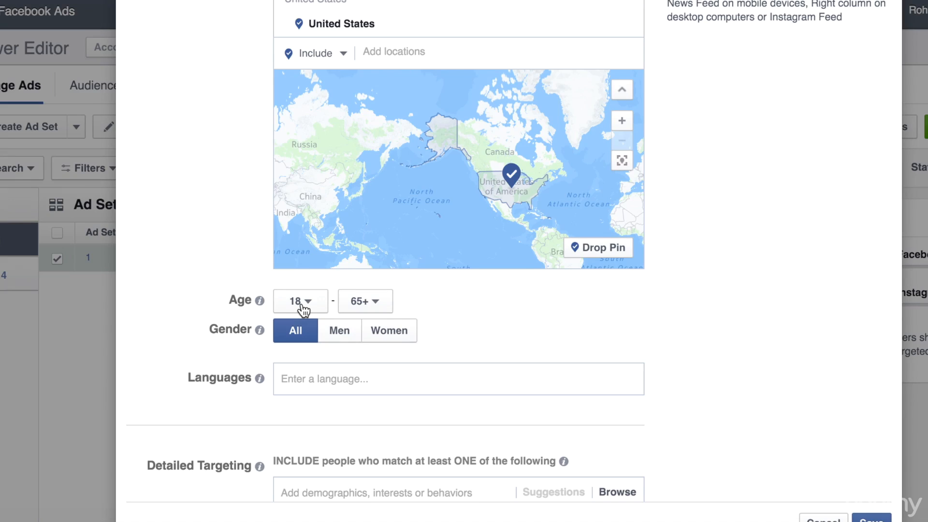
click(379, 303)
scroll(368, 232, down, 1)
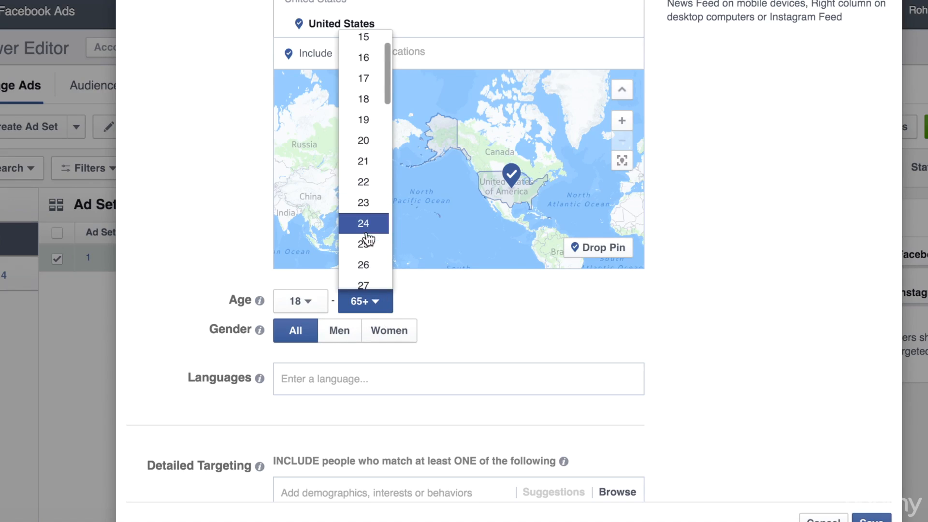
click(365, 226)
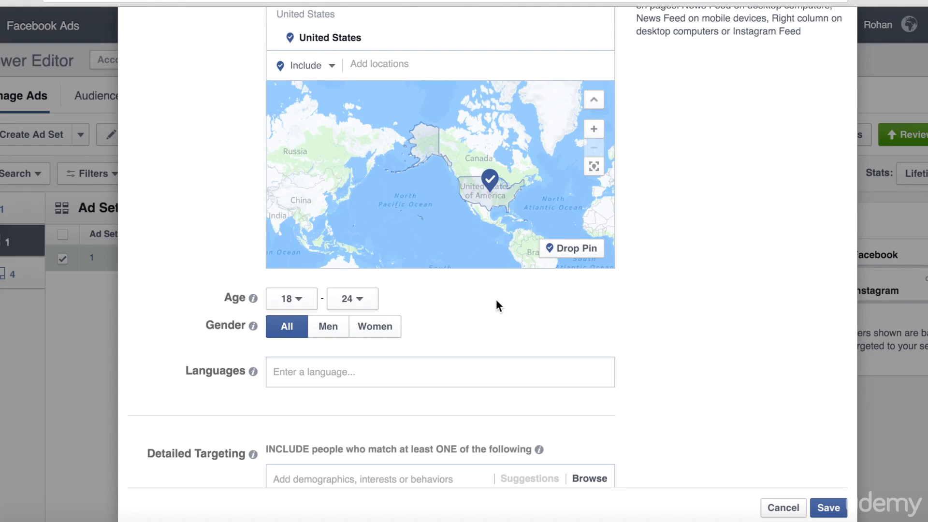
Step: Add English (All), English (UK) and English (US) as the audience's languages
scroll(496, 301, down, 2)
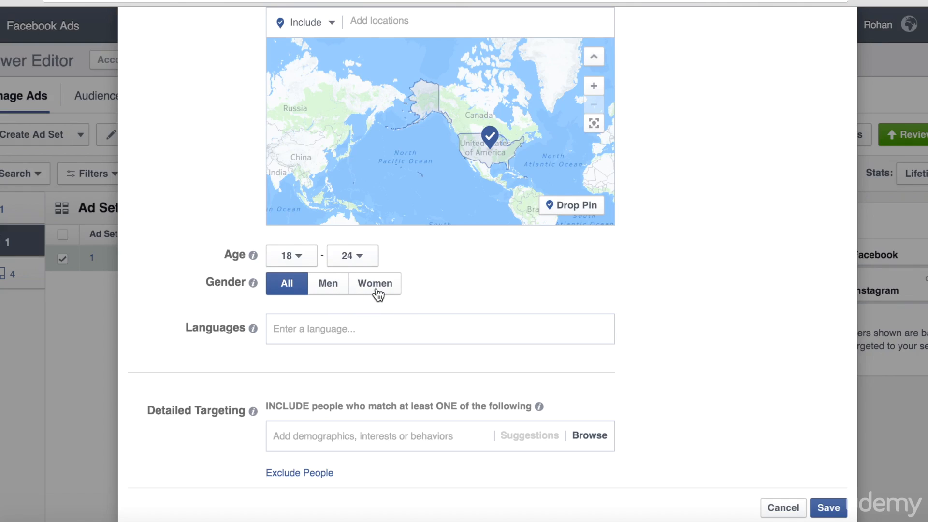
click(346, 329)
text(eng)
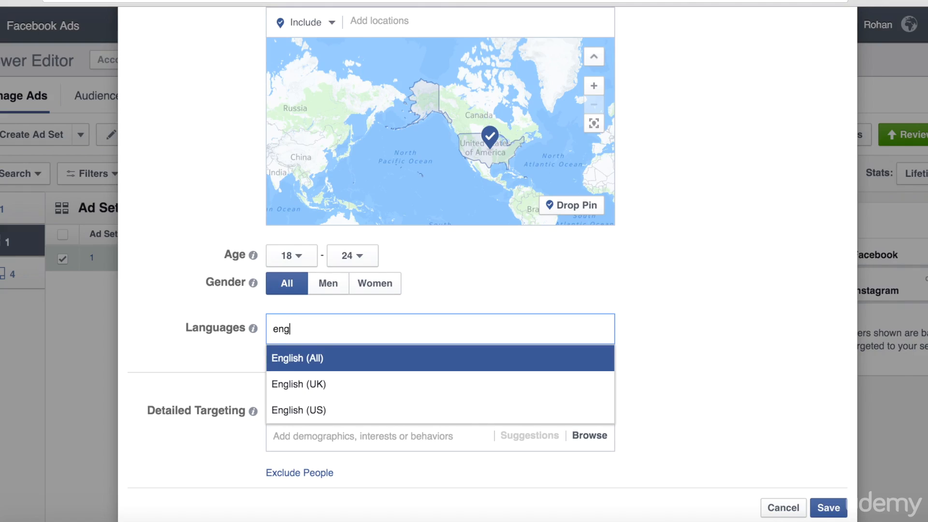
key(Return)
text(en)
key(Return)
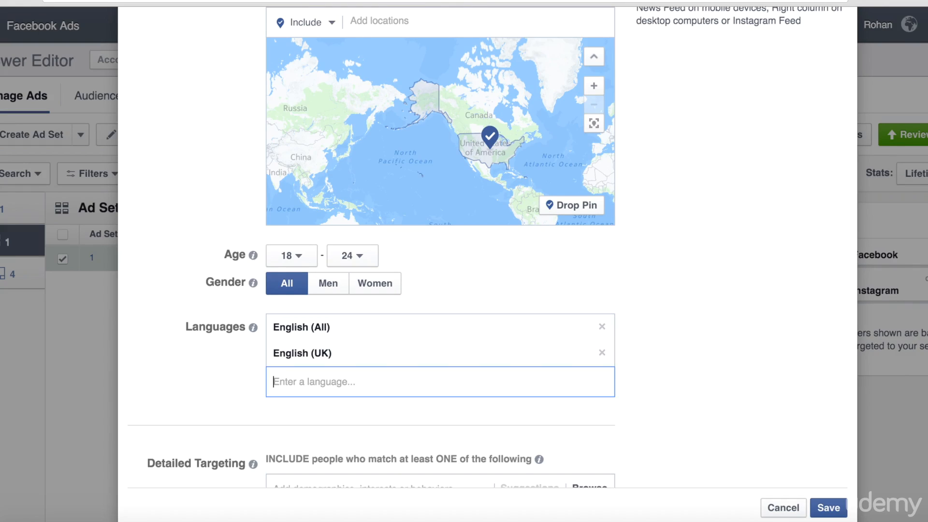
text(eng)
key(Return)
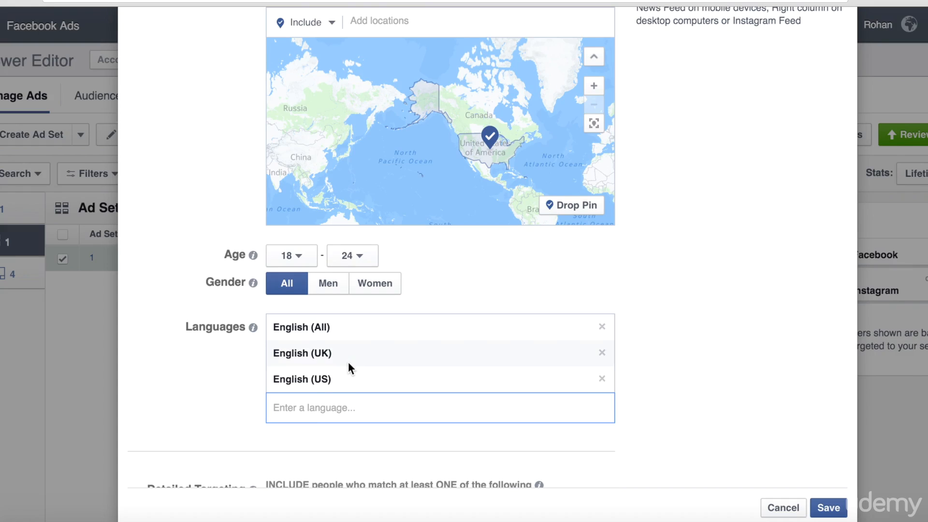
Step: Add Primary OS Mac OS X, the employer PCWorld and the interest PCMag to the detailed targeting, and save the audience
scroll(348, 368, down, 5)
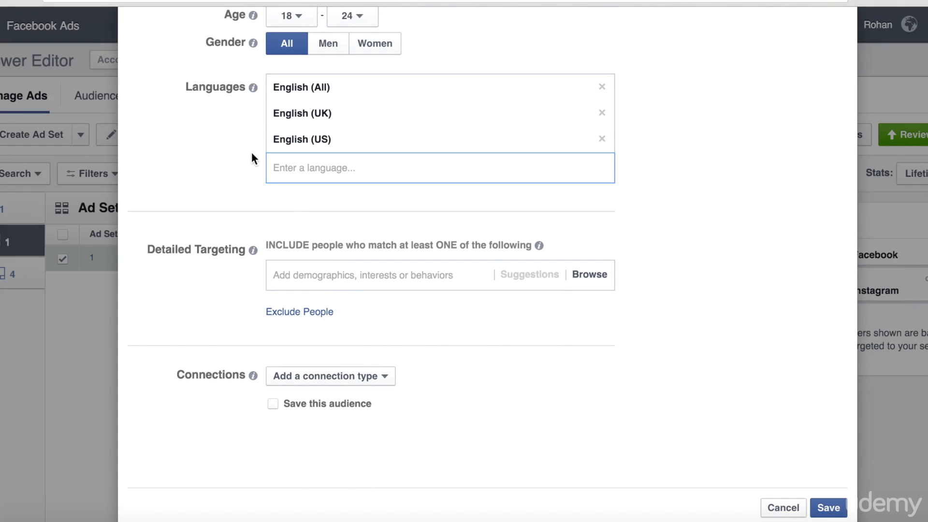
click(313, 274)
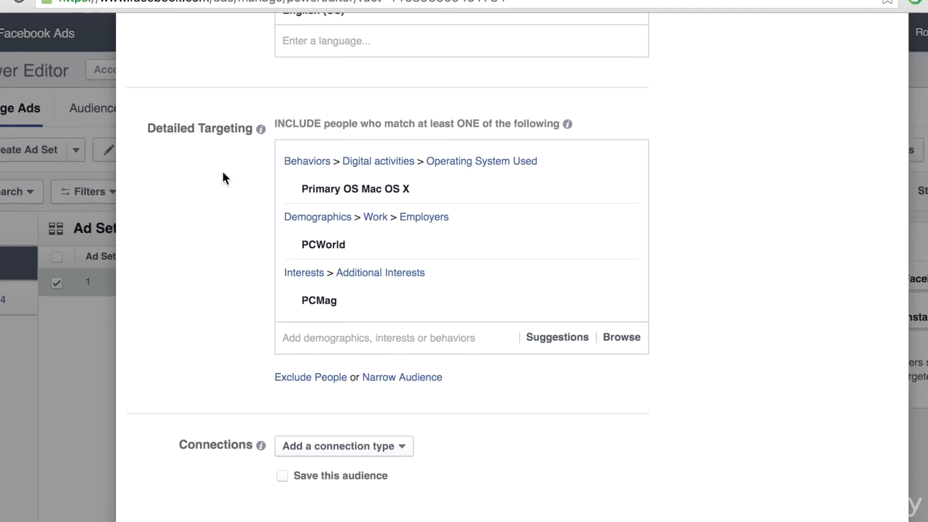
mouse_move(336, 183)
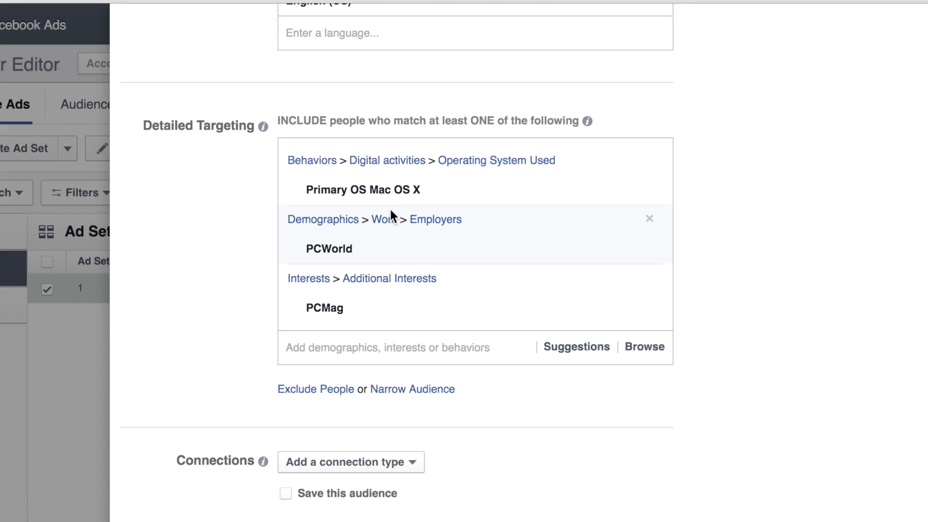
mouse_move(397, 202)
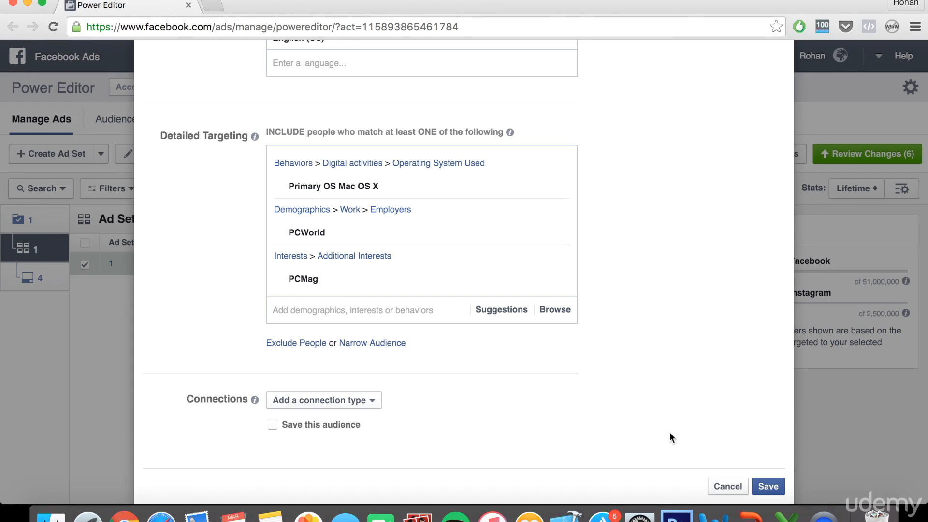
click(771, 487)
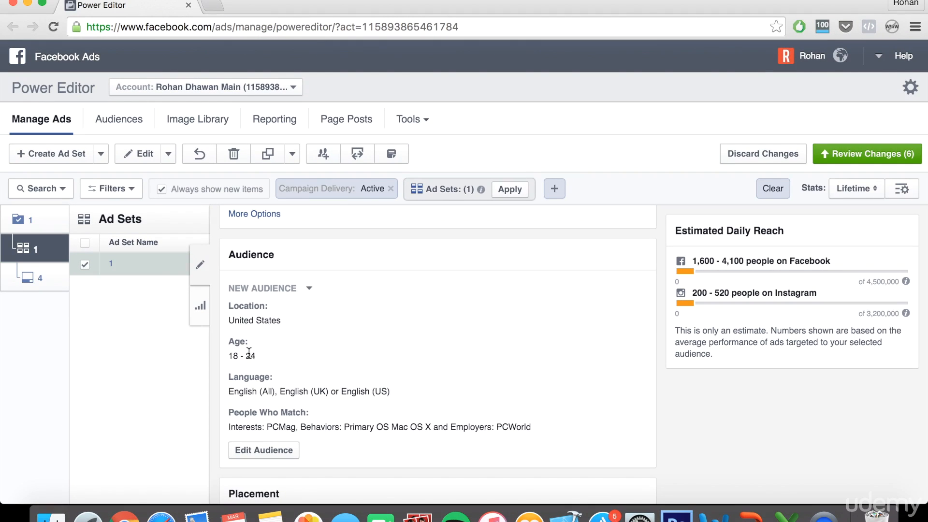
Step: Exclude Instagram and Desktop Right Column from the ad set's placements
scroll(279, 375, down, 3)
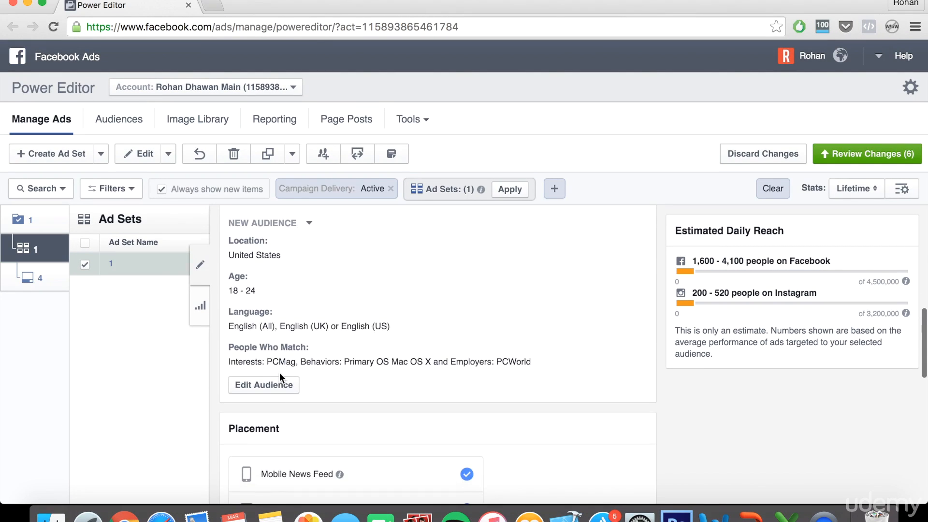
scroll(280, 375, down, 5)
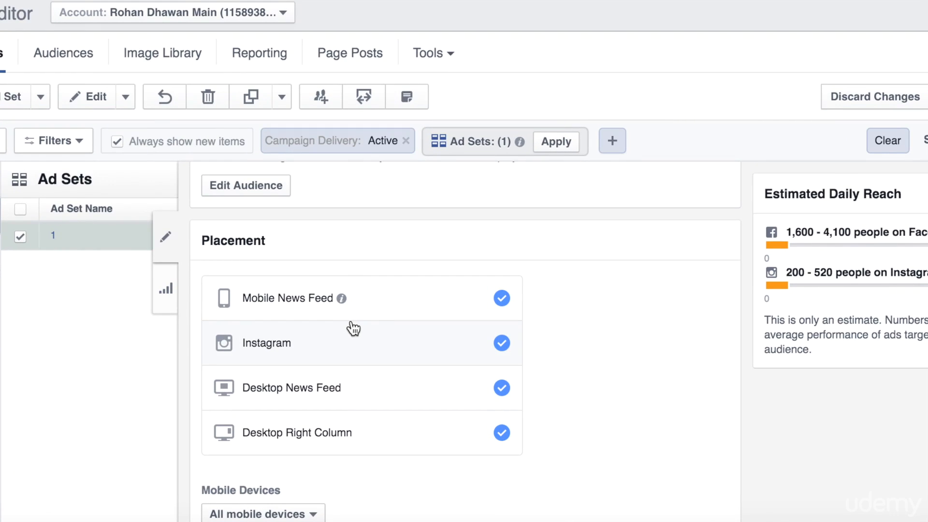
click(379, 345)
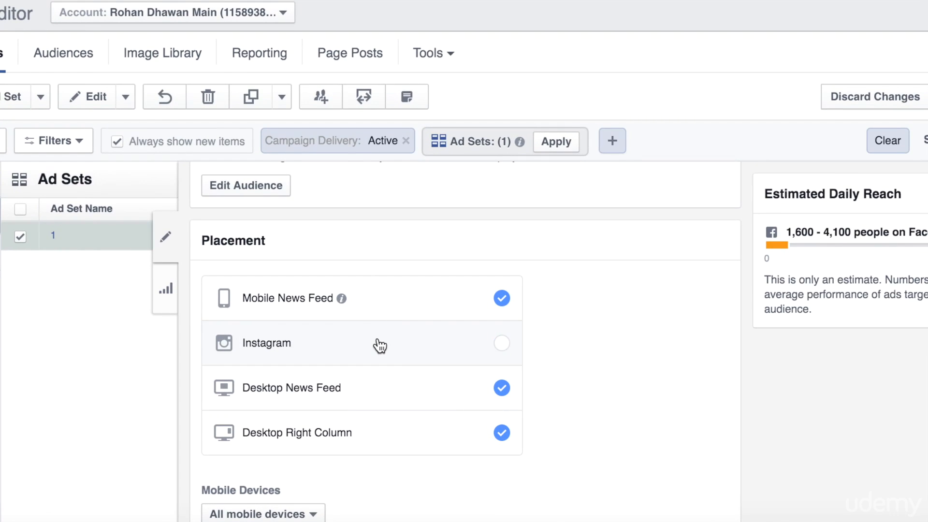
click(434, 438)
Step: Duplicate ad set 1 within the same campaign and name the copy 2
scroll(357, 455, down, 5)
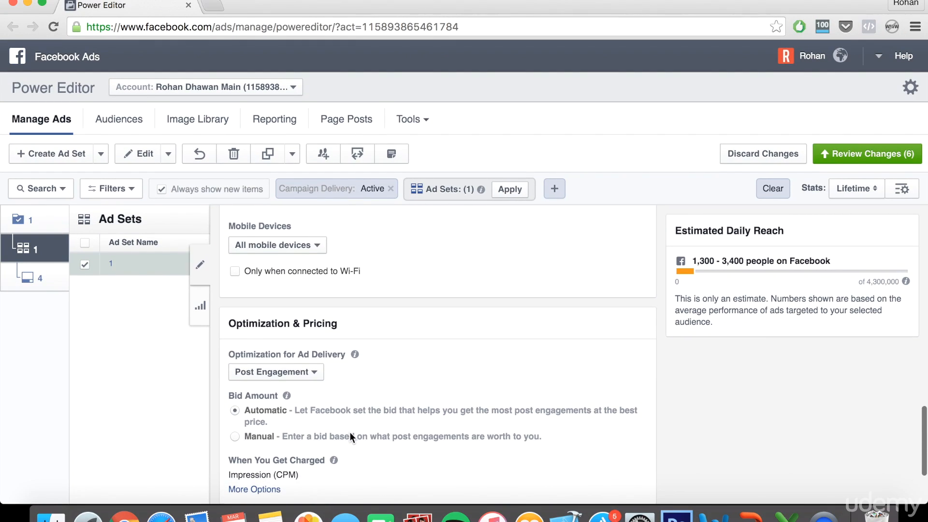
scroll(350, 435, down, 2)
scroll(350, 432, down, 2)
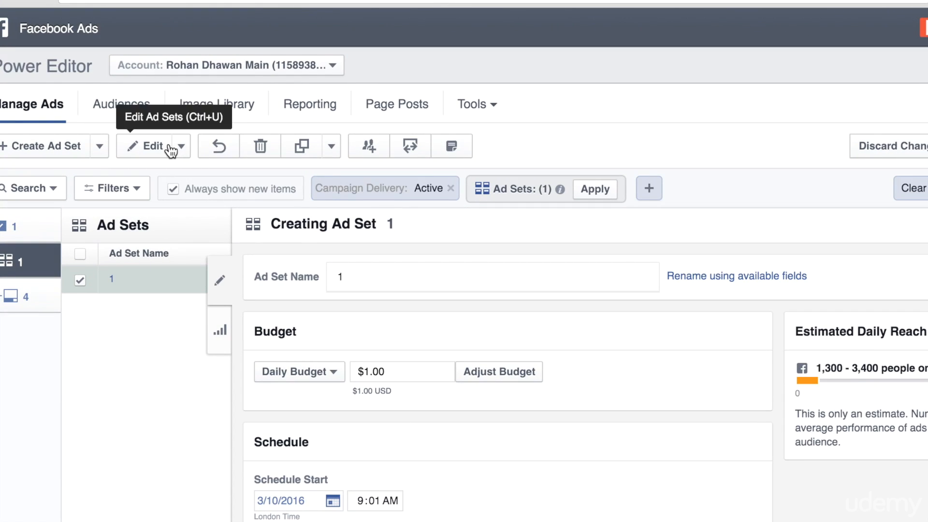
click(306, 145)
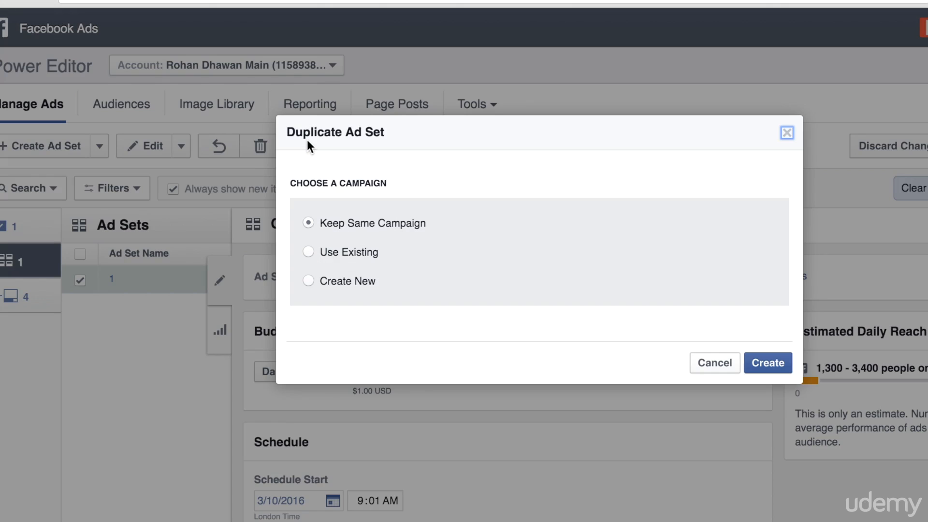
click(775, 363)
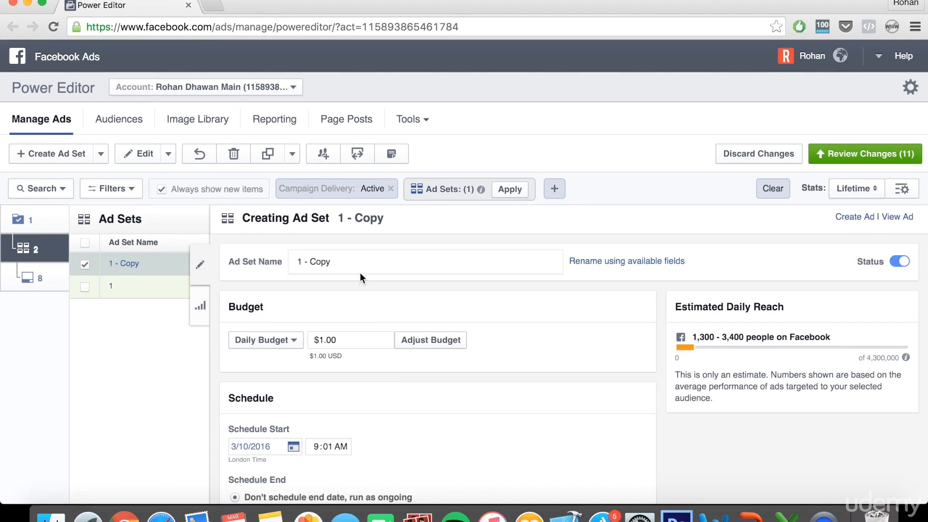
triple_click(358, 263)
text(2)
Step: Set the audience age range of ad set 2 to 25-35 and save the audience
scroll(379, 343, down, 6)
scroll(379, 343, down, 3)
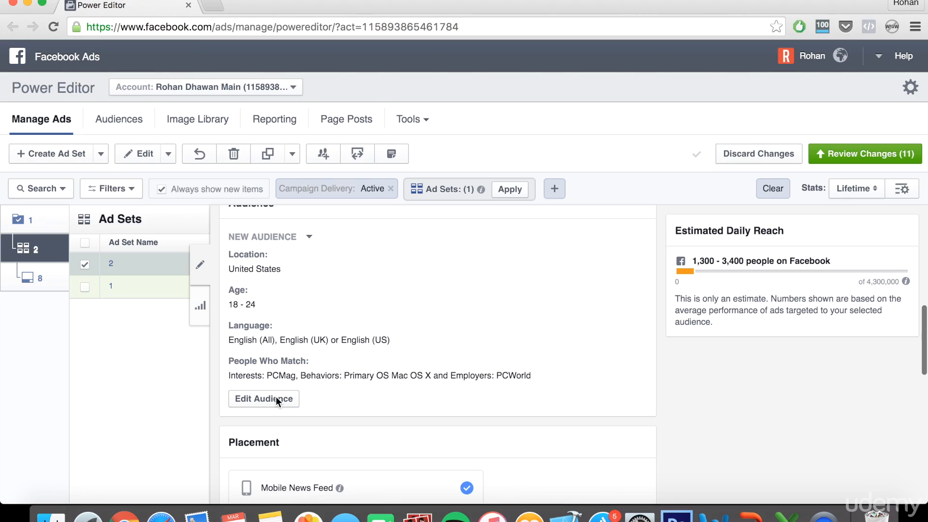
click(276, 400)
click(289, 319)
scroll(288, 271, down, 1)
click(288, 283)
click(341, 317)
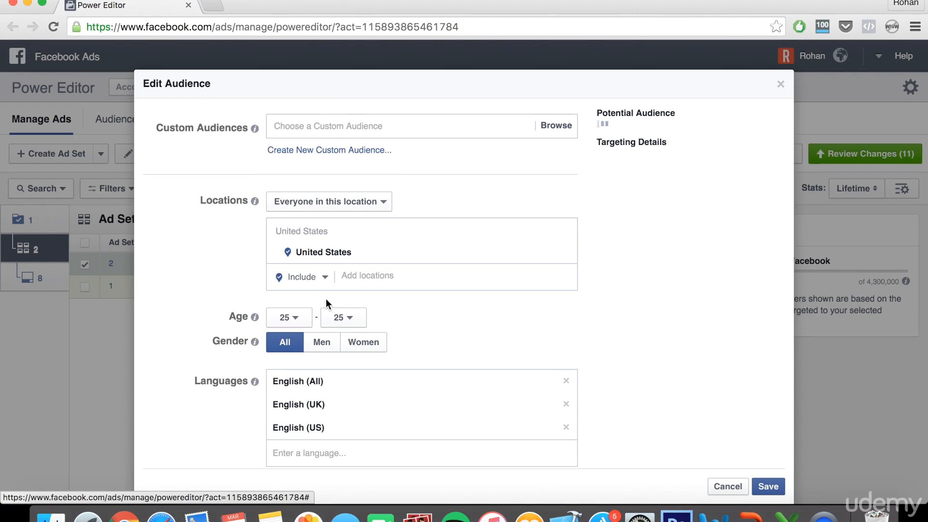
scroll(341, 261, down, 3)
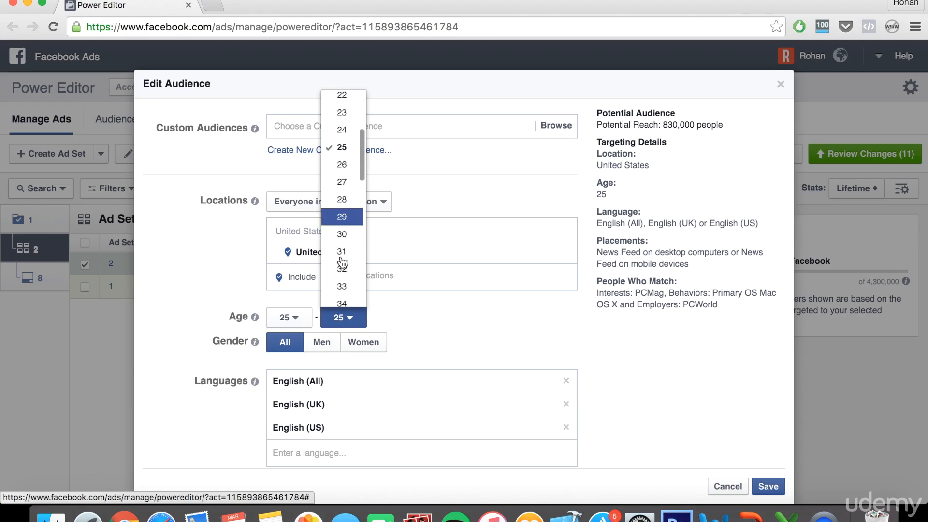
click(342, 295)
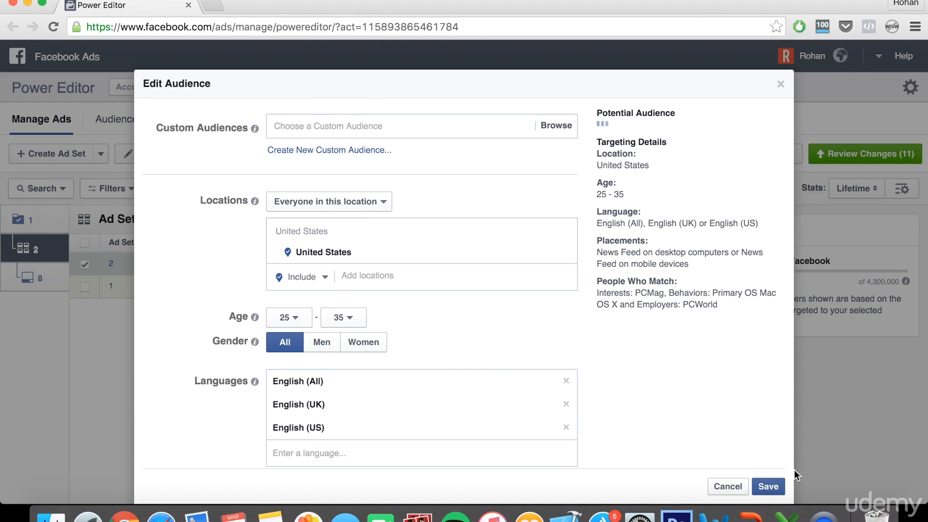
click(772, 487)
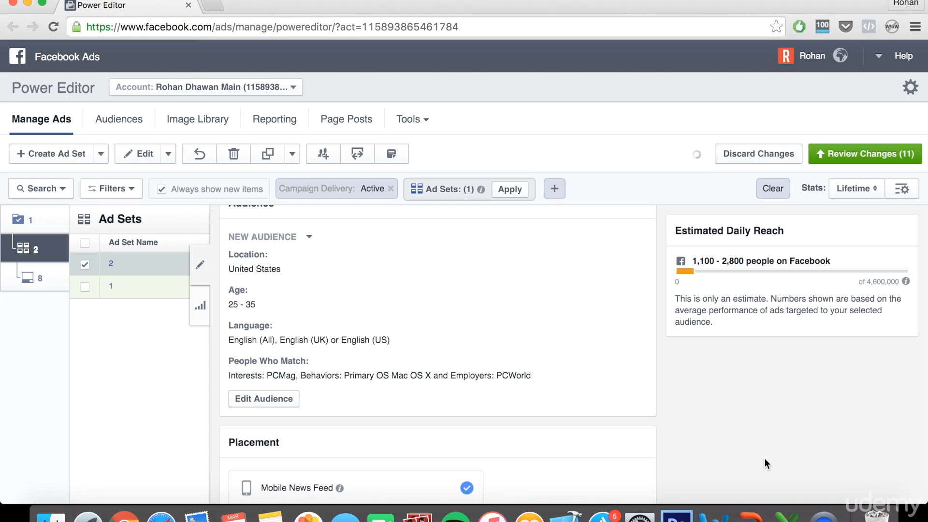
Step: Review the audience and placements of ad set 2 and the campaign's lists of ad sets and ads
scroll(537, 360, down, 1)
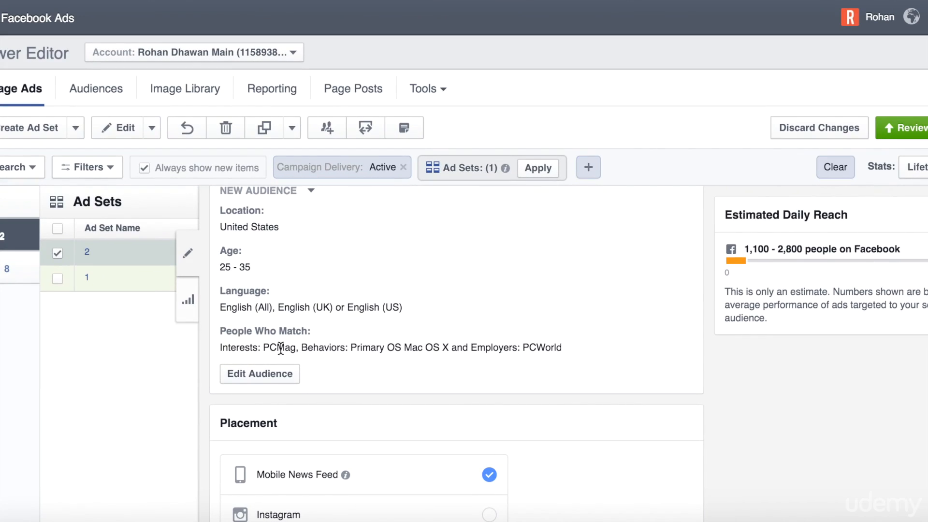
scroll(286, 351, up, 1)
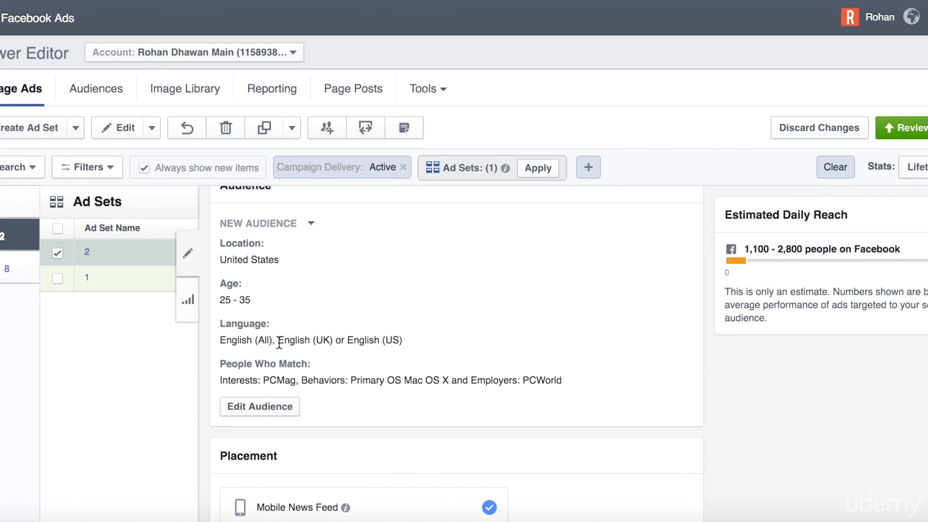
scroll(267, 264, down, 4)
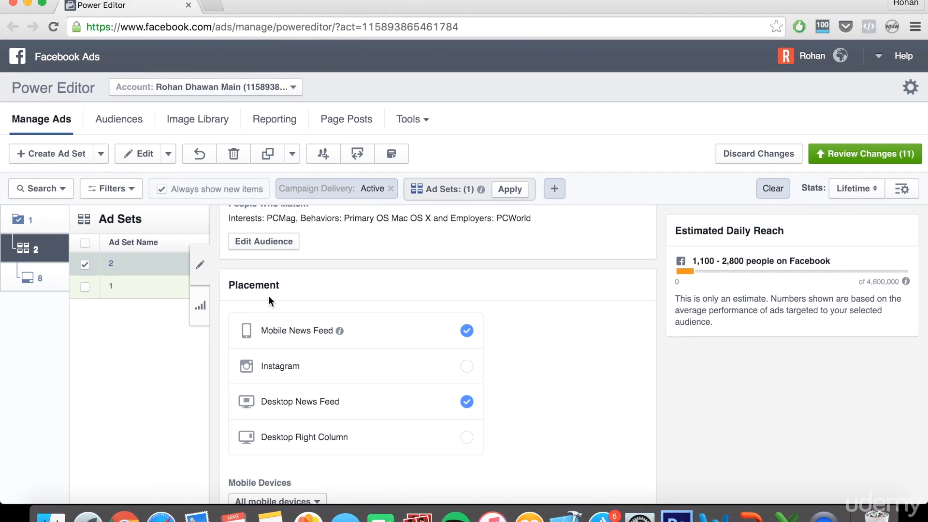
click(84, 265)
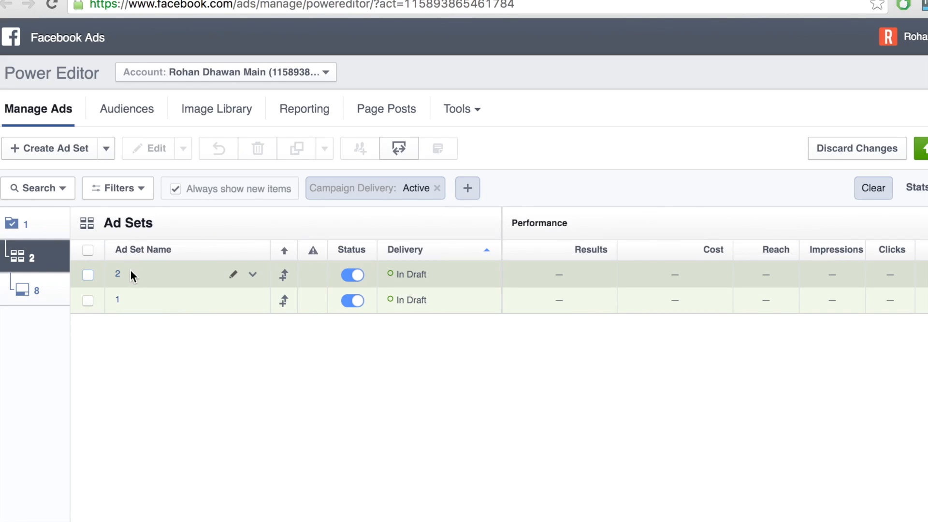
click(47, 299)
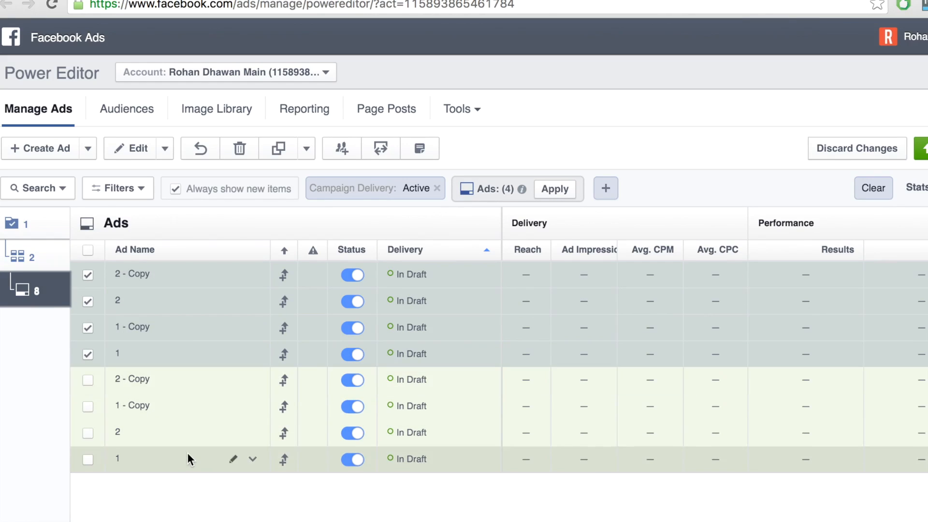
click(42, 260)
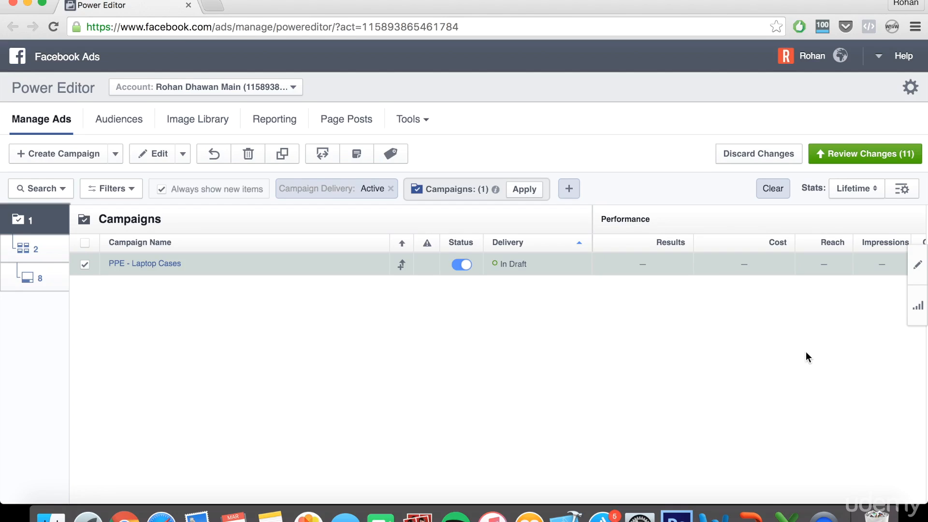
Step: Rename the laptop cases campaign to "PPE - Laptop Cases (Targeted)" and close its editor
click(916, 266)
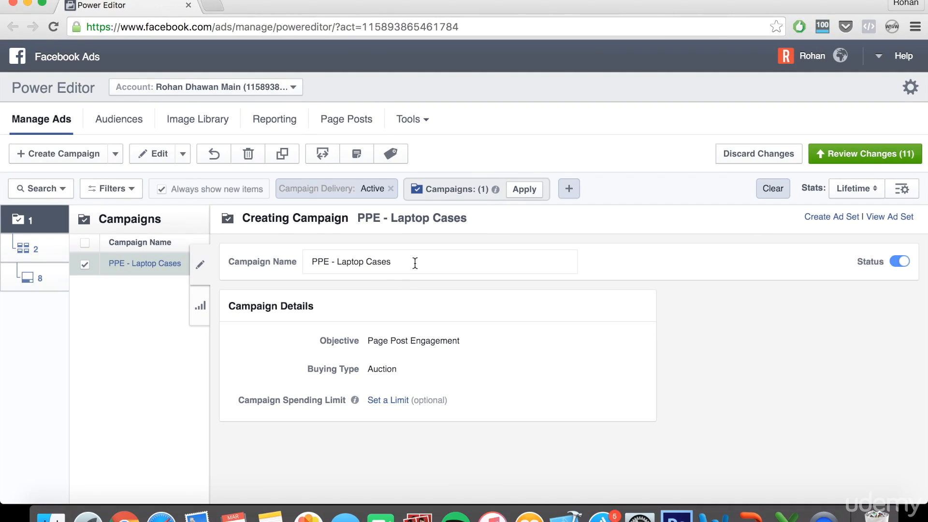
click(443, 261)
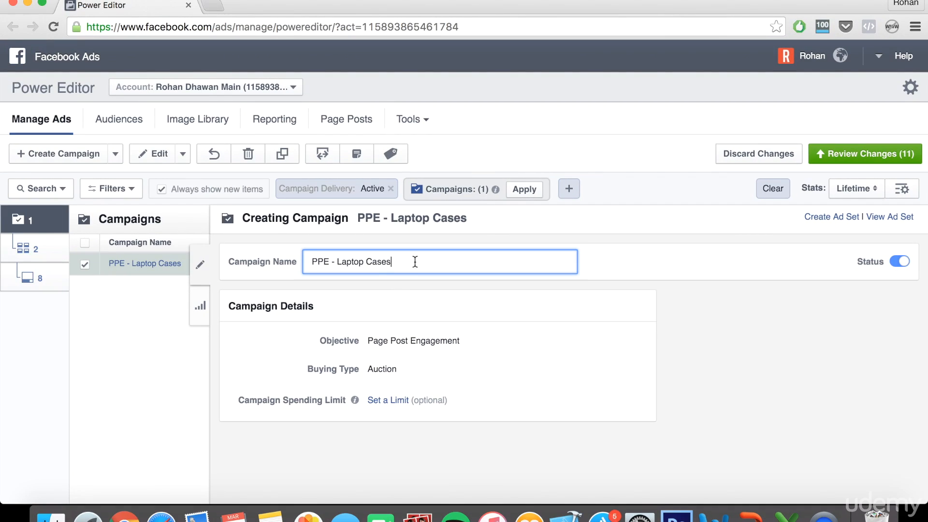
text((Targeted))
click(198, 269)
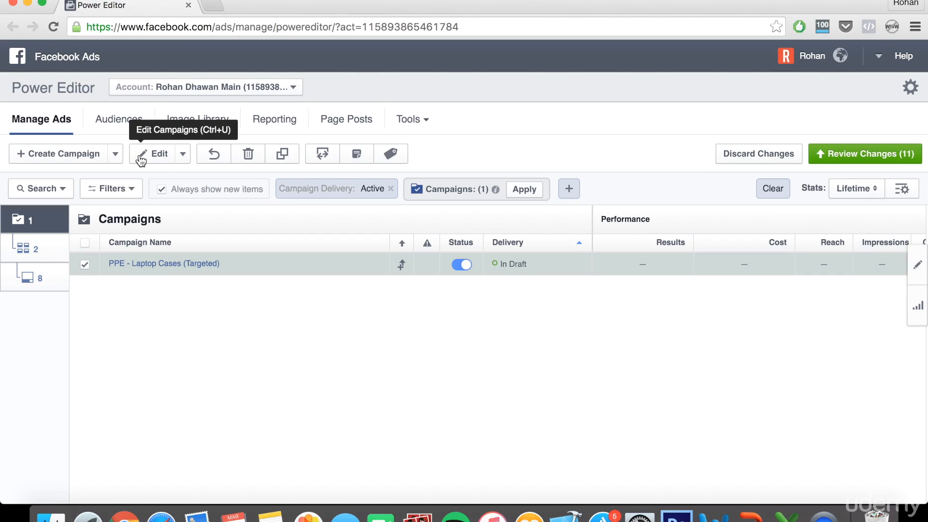
Step: Duplicate the targeted laptop cases campaign, name the copy "PPE - Laptop Cases (General)" and close its editor
click(284, 157)
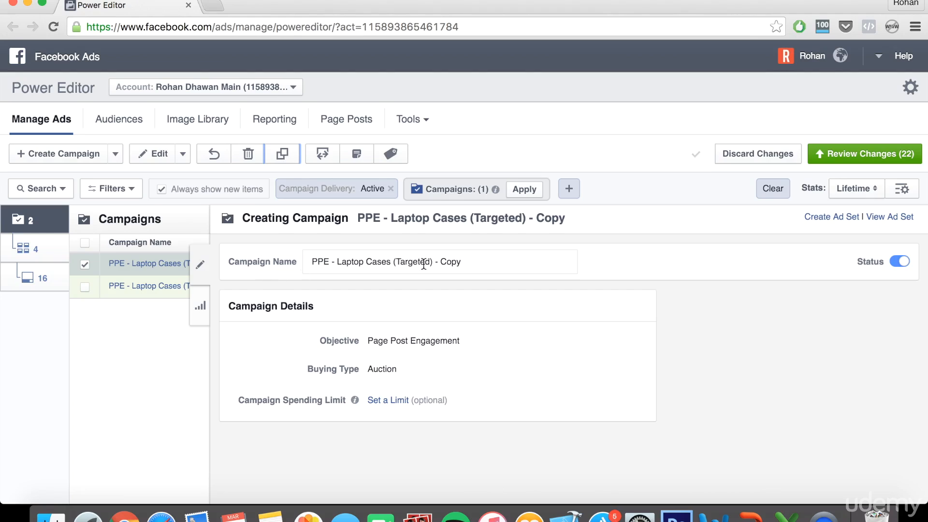
double_click(418, 262)
text(General)
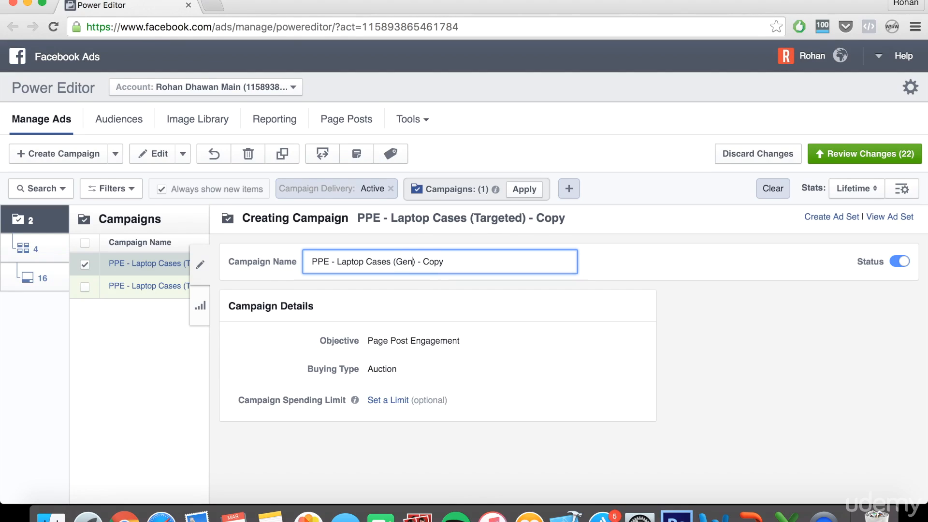
drag(463, 262, 431, 263)
key(BackSpace)
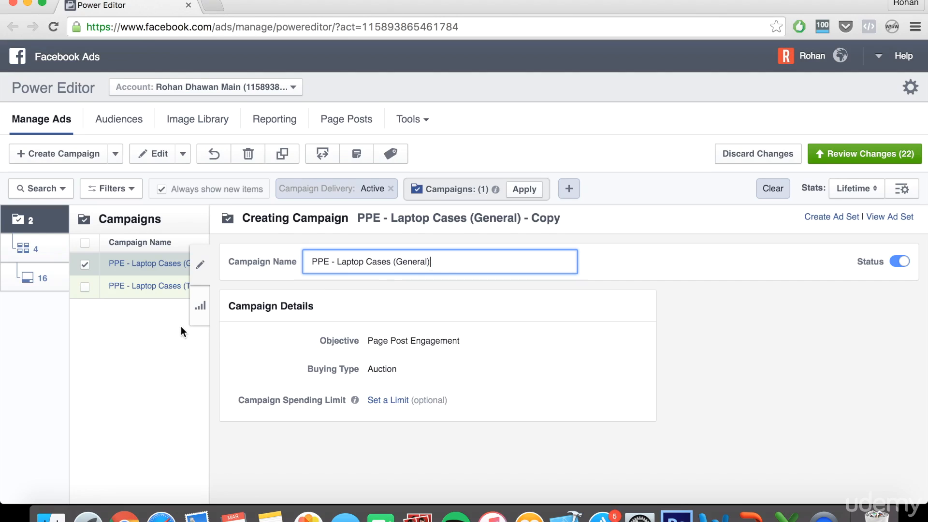
click(200, 265)
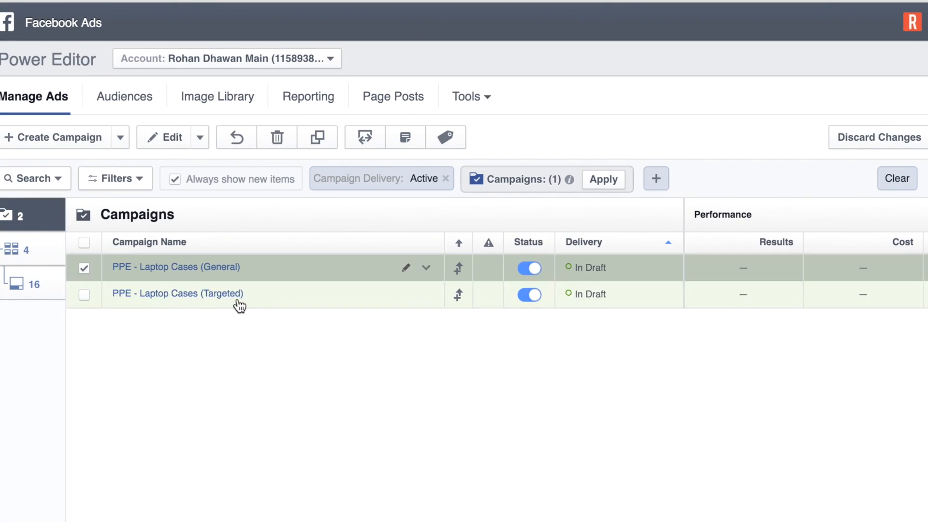
click(229, 283)
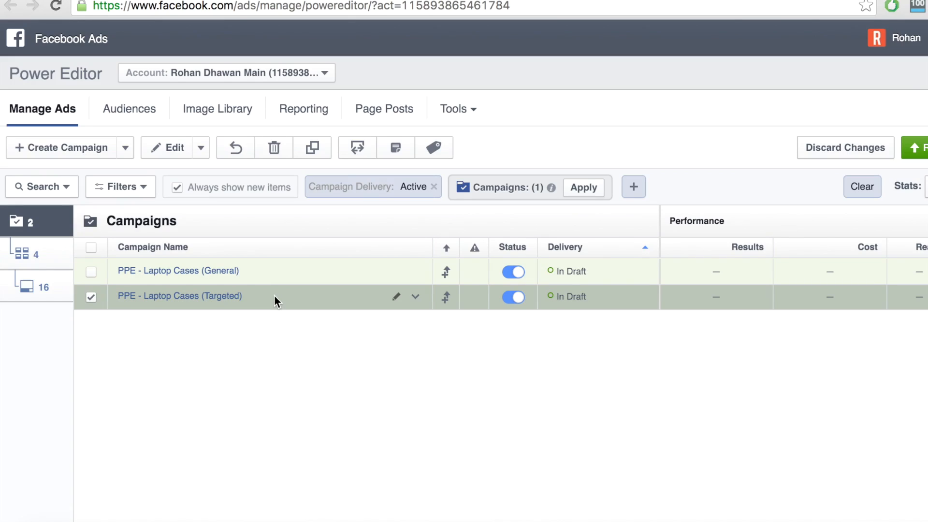
click(91, 297)
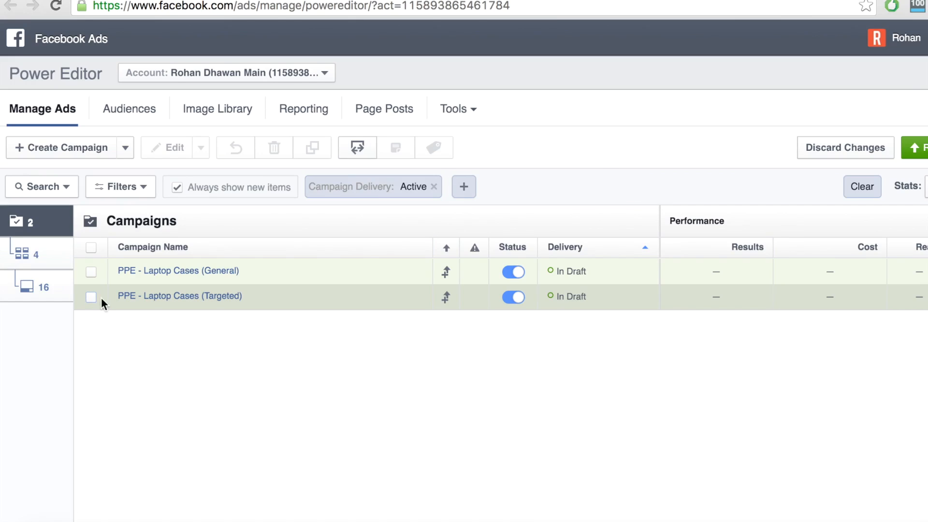
click(271, 300)
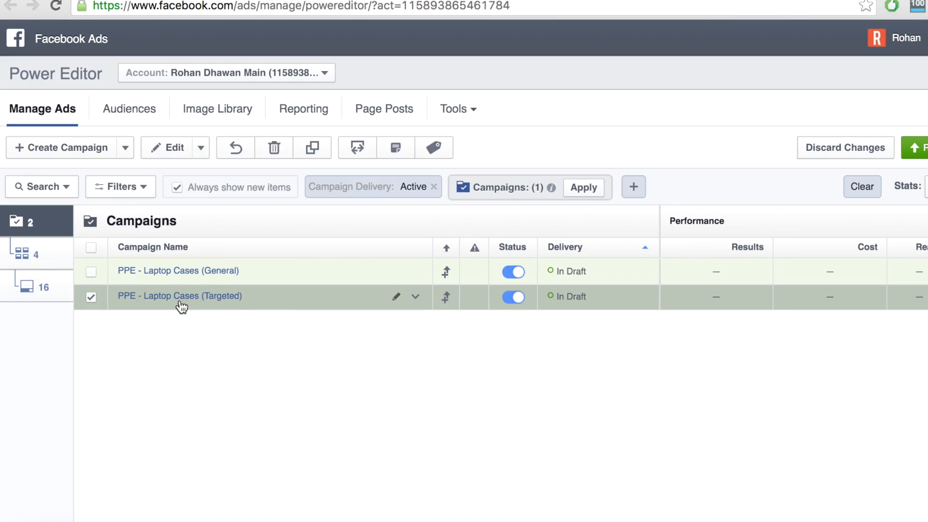
click(91, 297)
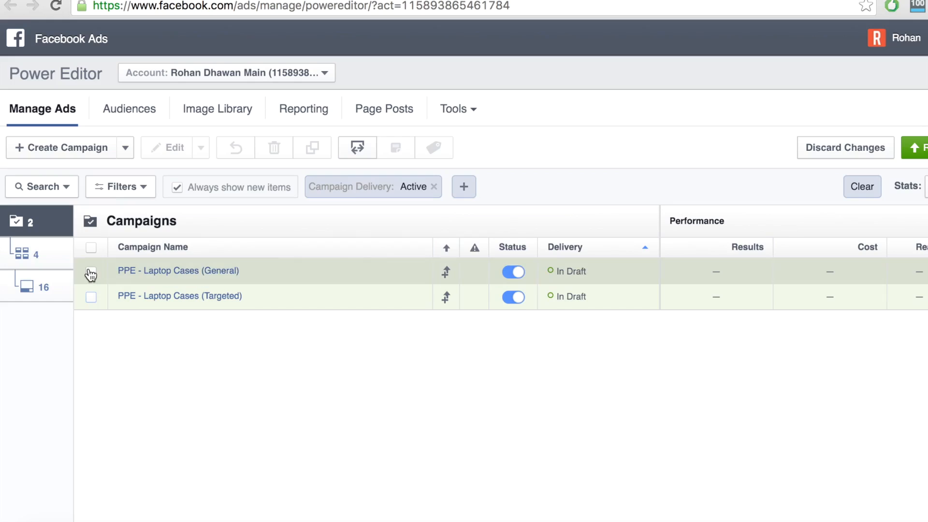
Step: Filter the view to the "PPE - Laptop Cases (General)" campaign and open both of its ad sets for editing together
click(90, 273)
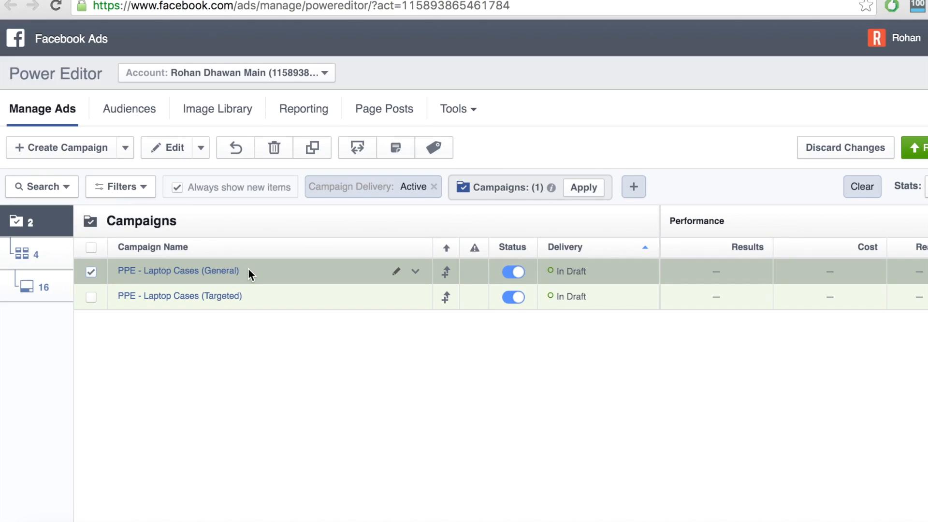
click(591, 191)
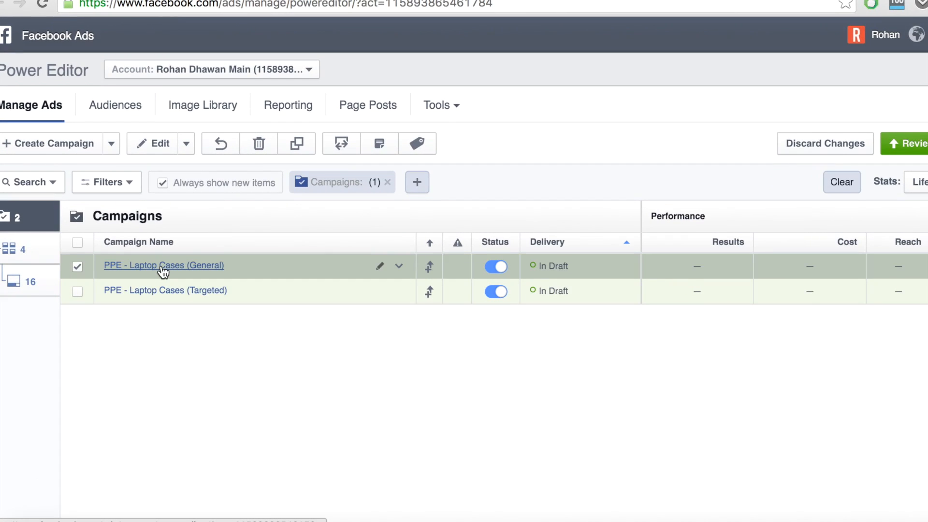
click(163, 271)
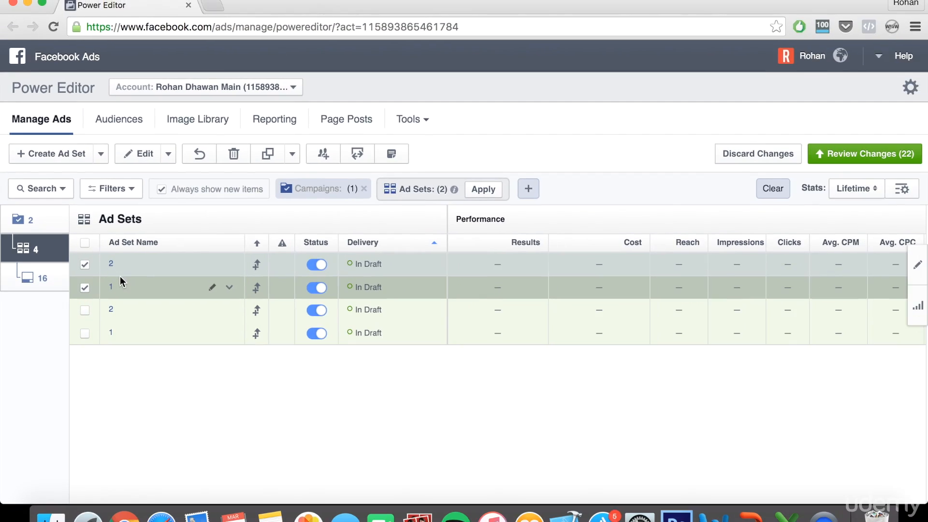
click(918, 270)
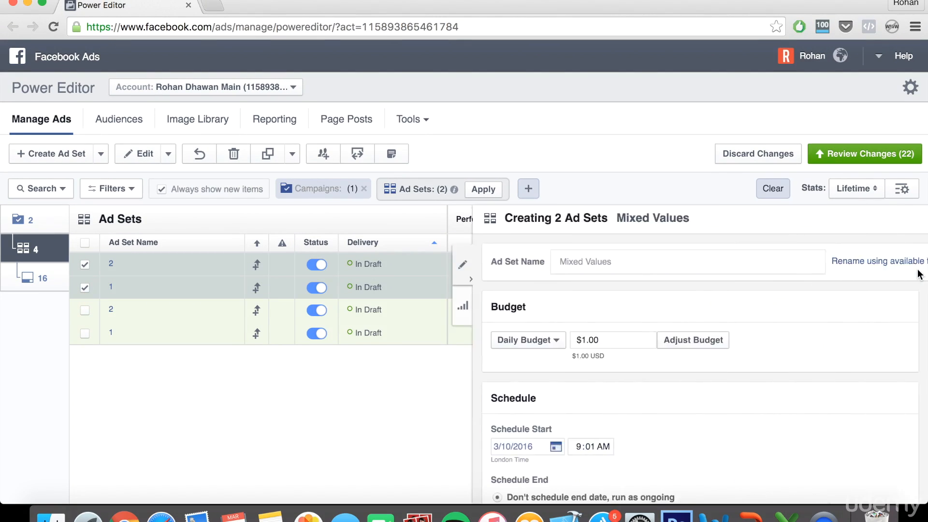
Step: Remove Primary OS Mac OS X, PCWorld and PCMag from the detailed targeting of both ad sets' audience
scroll(558, 343, down, 5)
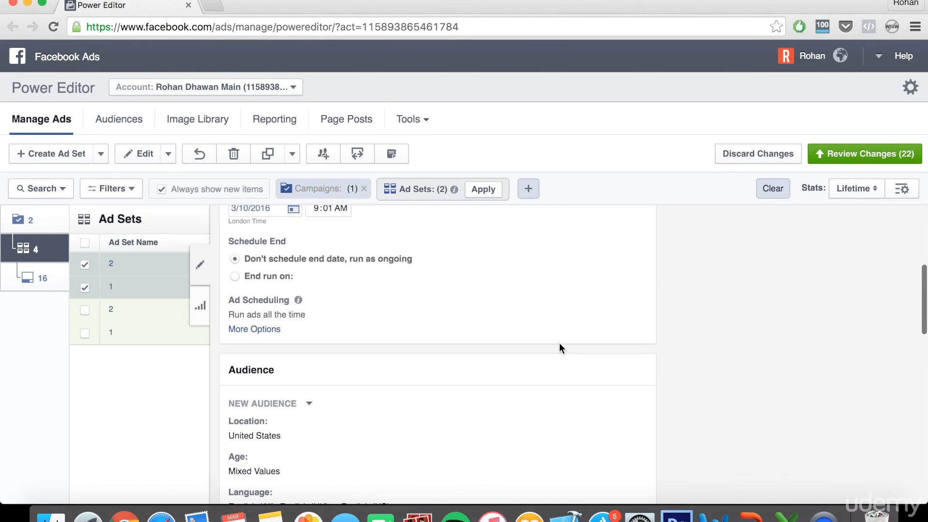
scroll(559, 344, down, 4)
click(275, 397)
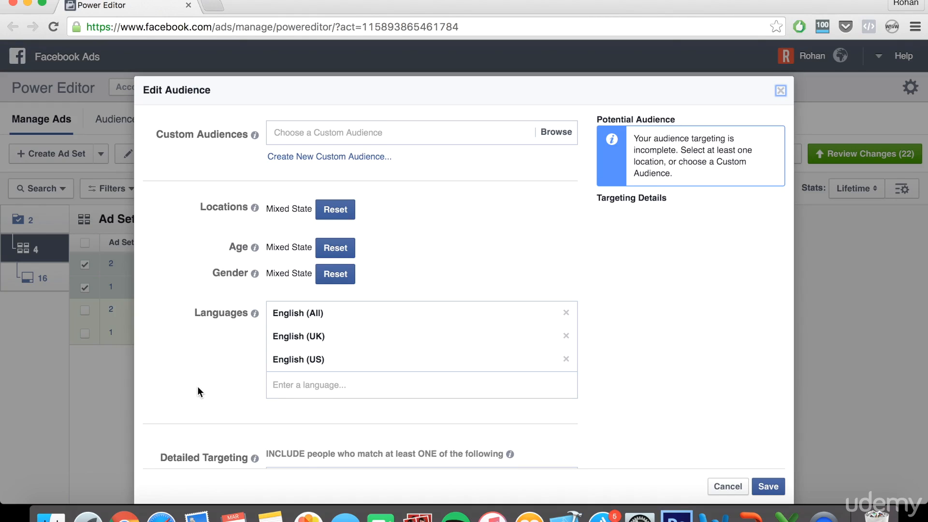
scroll(197, 387, down, 10)
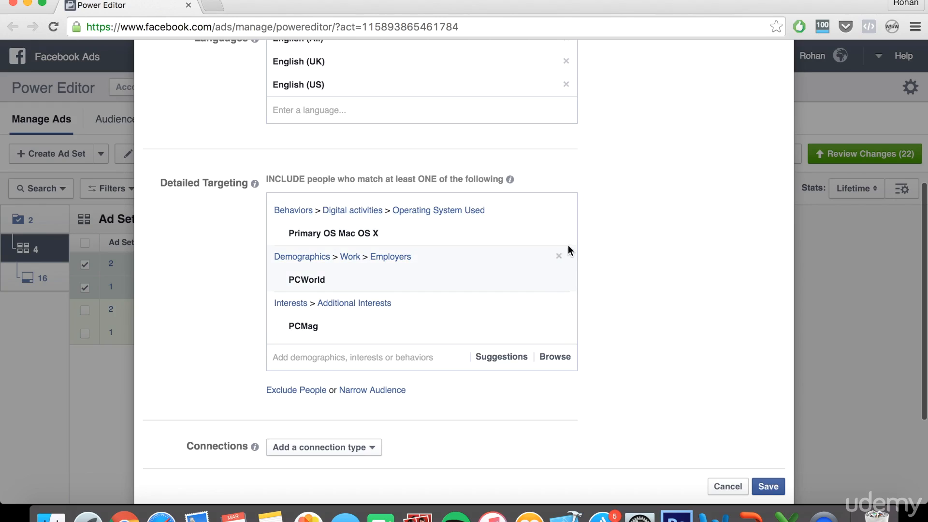
click(560, 233)
click(559, 233)
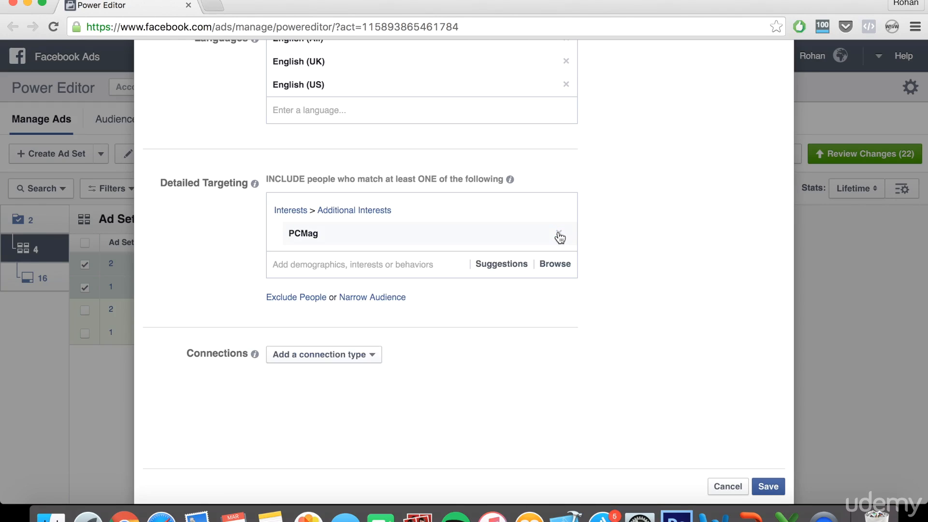
click(559, 234)
Step: Add the interests Apple, Apple Inc. and Technology to the audience's detailed targeting
click(363, 206)
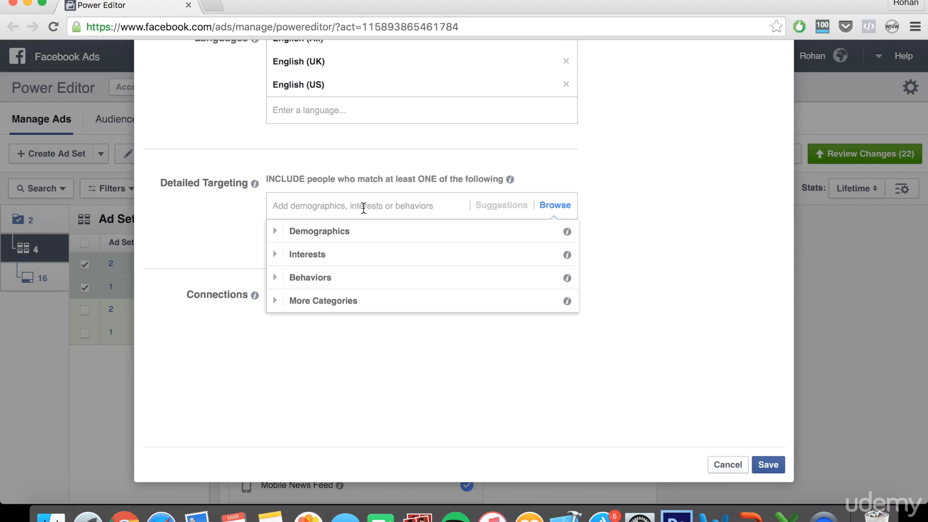
text(apple)
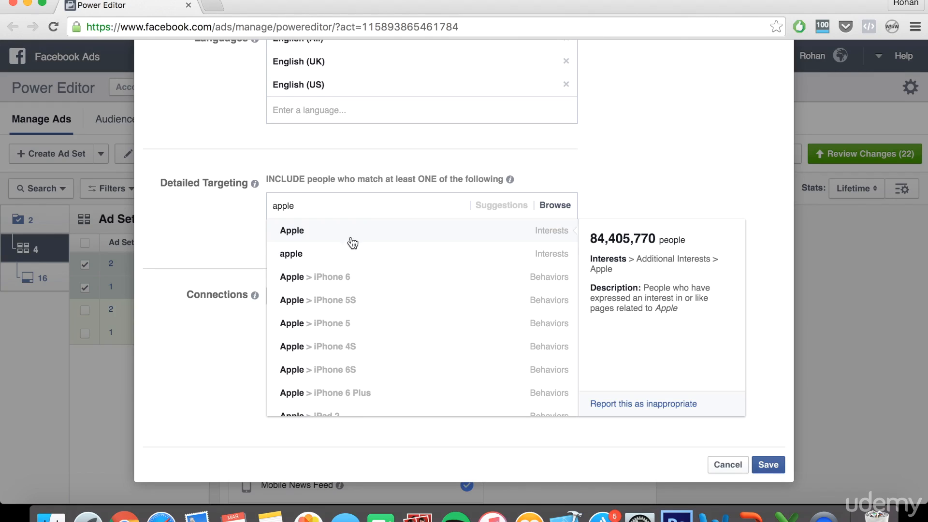
click(319, 236)
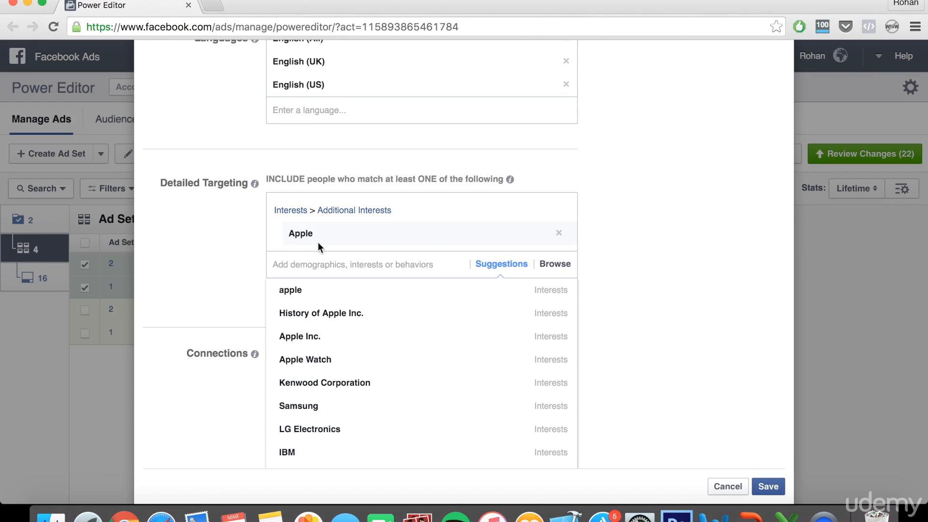
click(309, 337)
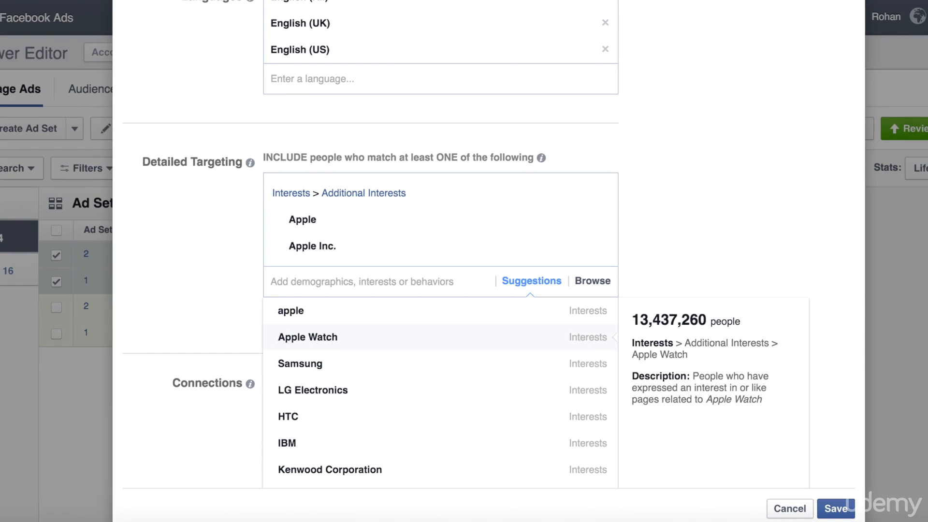
text(techn)
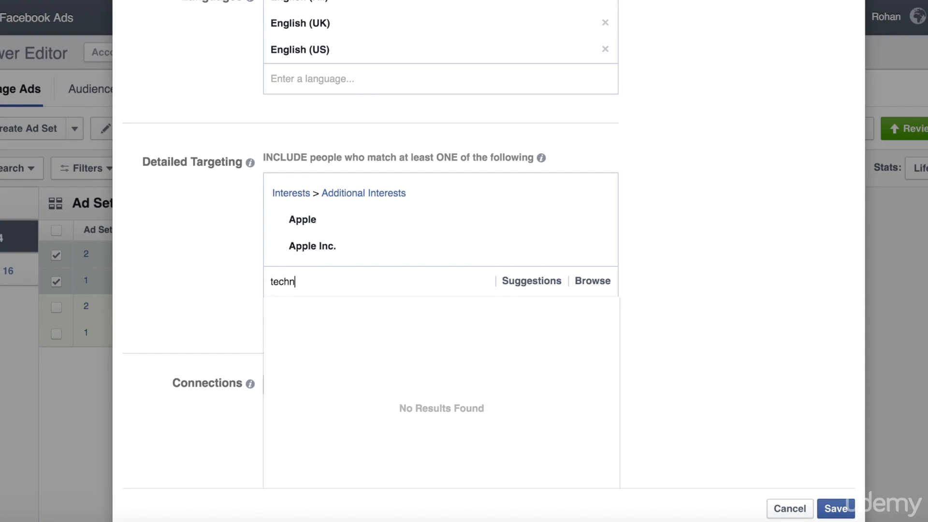
text(ology)
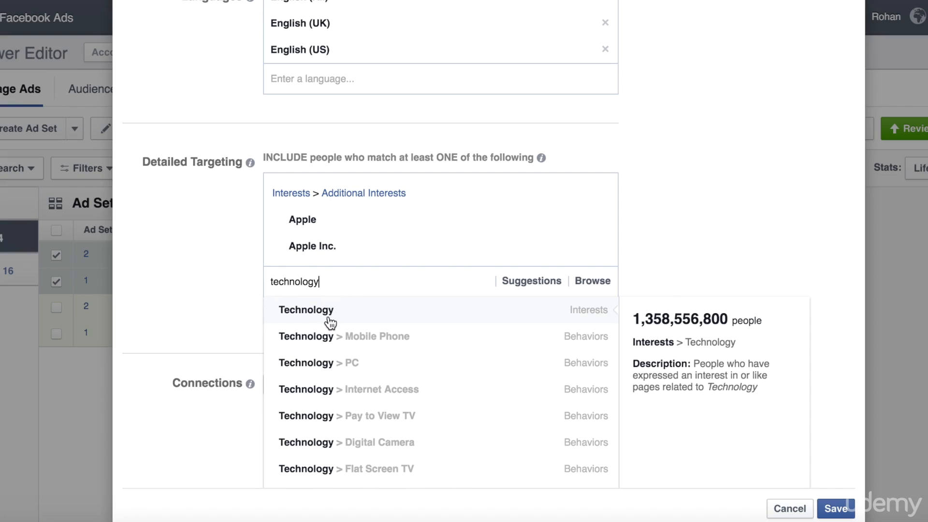
click(330, 322)
text(l)
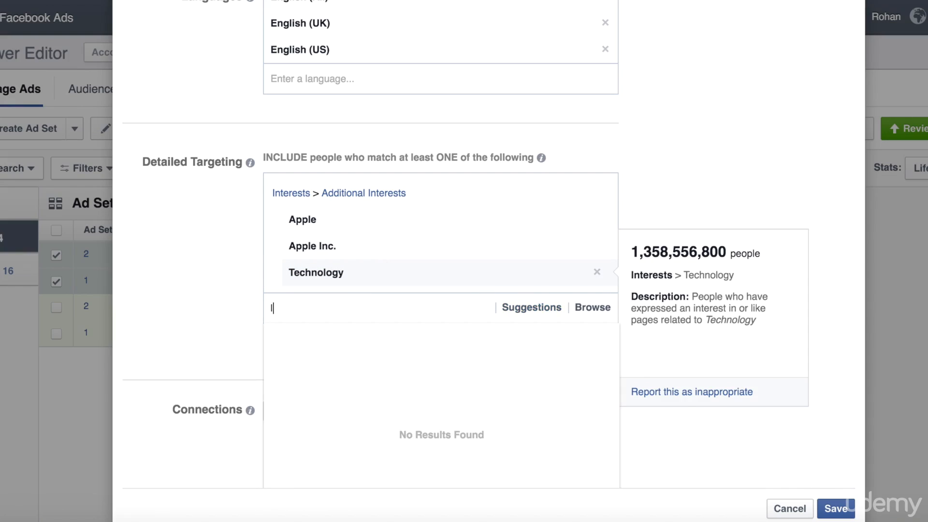
text(aptop cases)
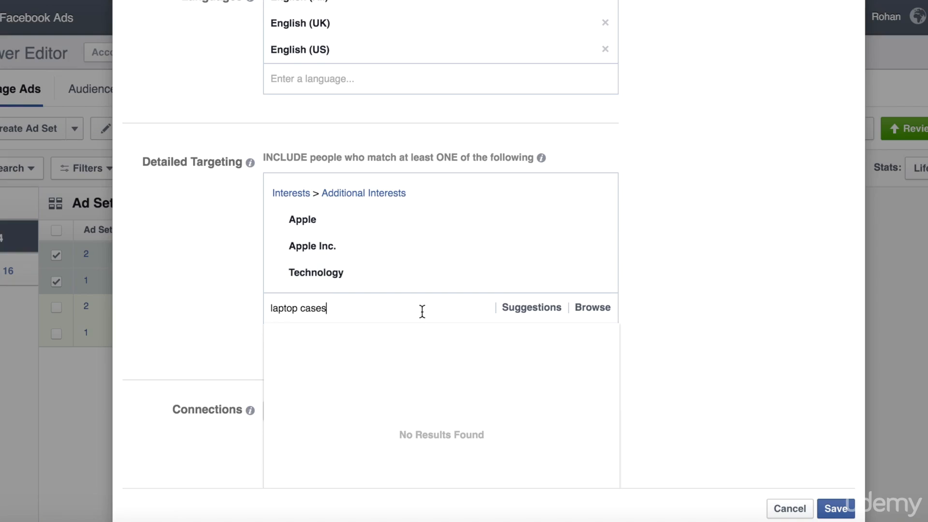
triple_click(312, 309)
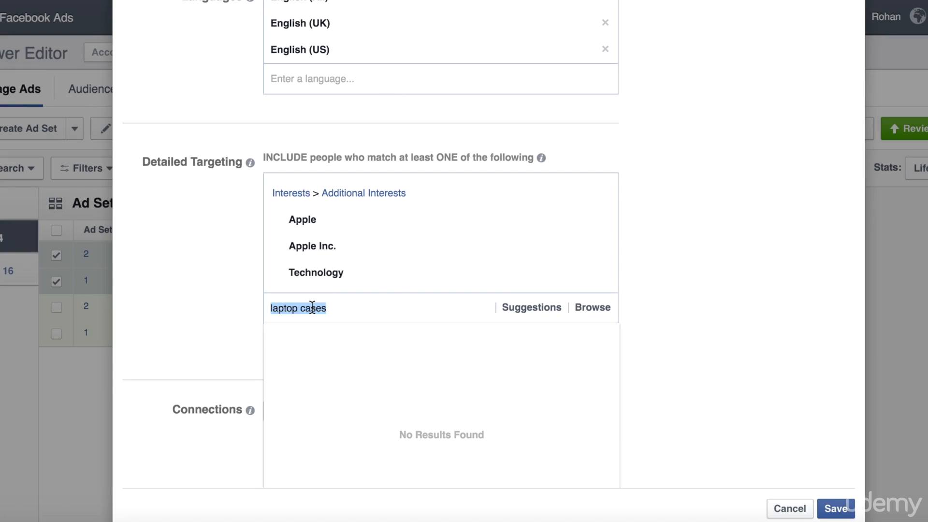
Step: Search the detailed targeting for "mac com" and add the Mac Computers interest
text(mac)
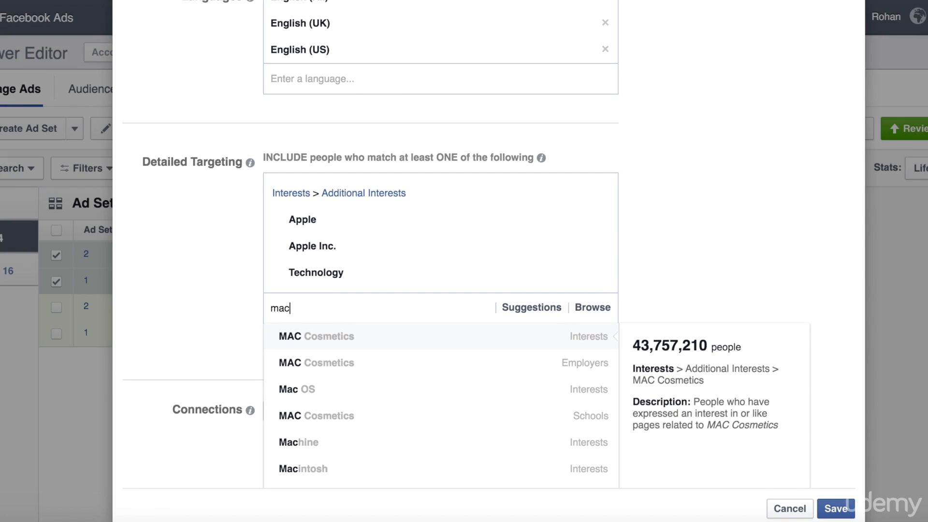
scroll(314, 468, down, 1)
scroll(314, 467, down, 3)
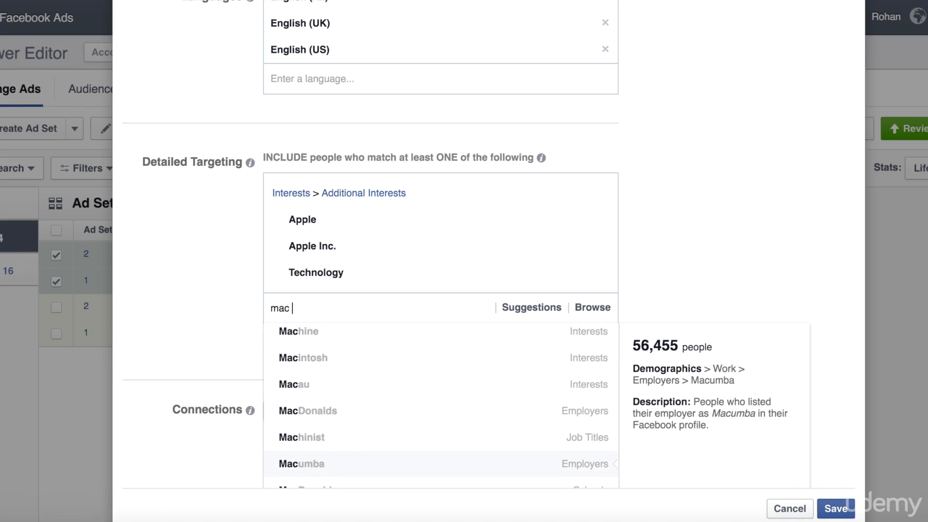
scroll(315, 464, up, 1)
text(com)
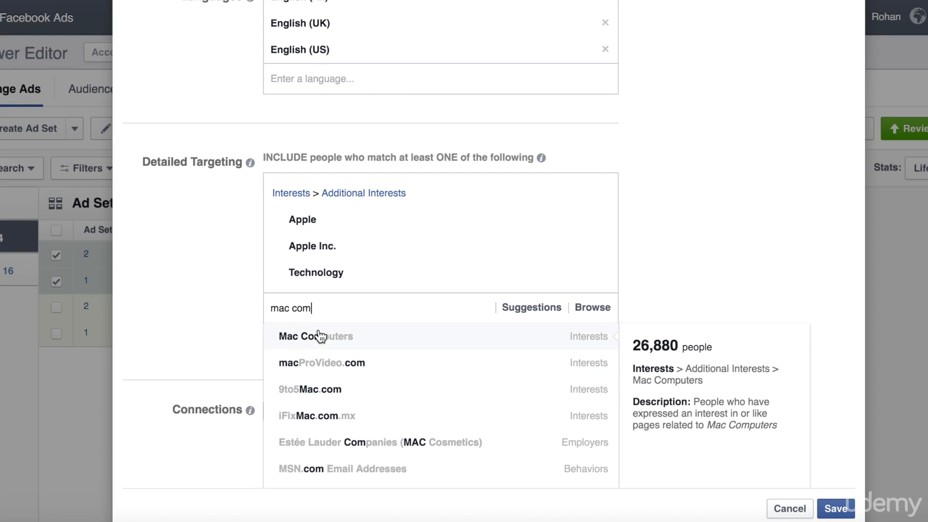
click(302, 331)
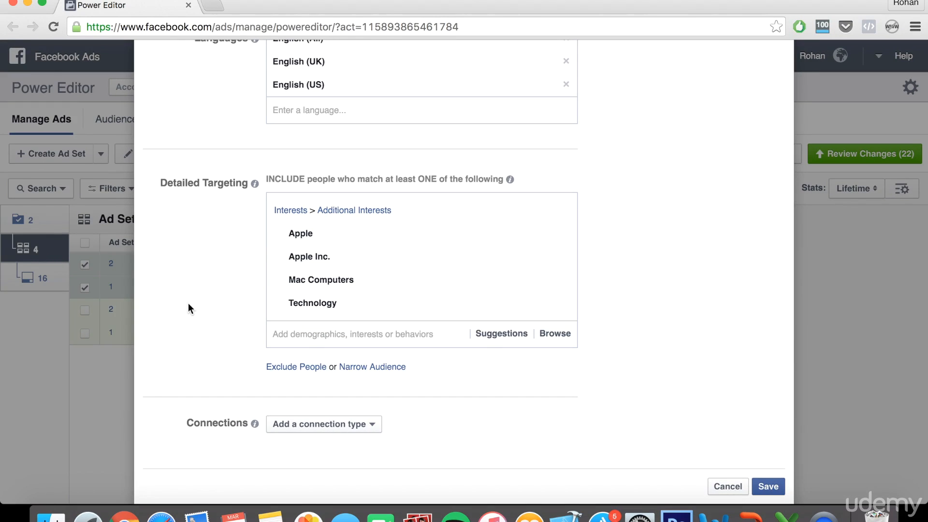
Step: Check the locations, age, gender, languages and interests of the audience, and save it for both ad sets
scroll(187, 303, up, 3)
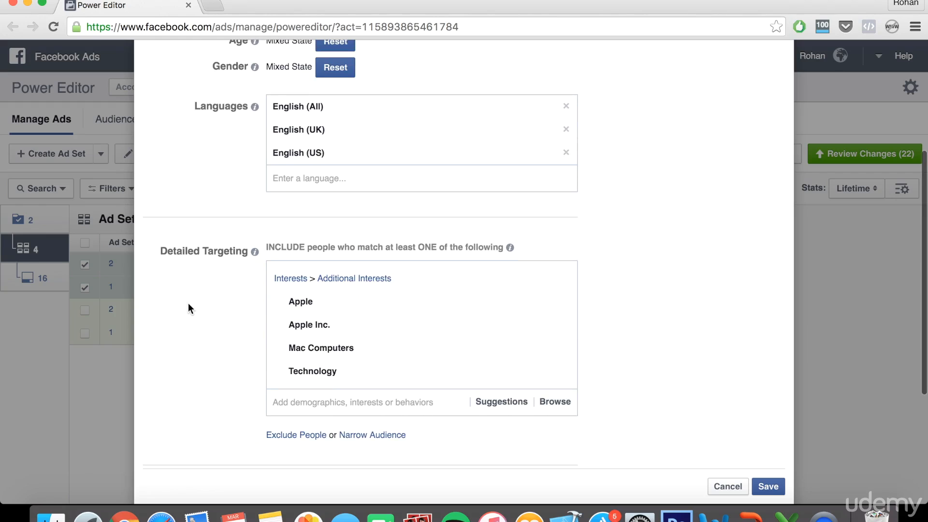
scroll(189, 307, up, 2)
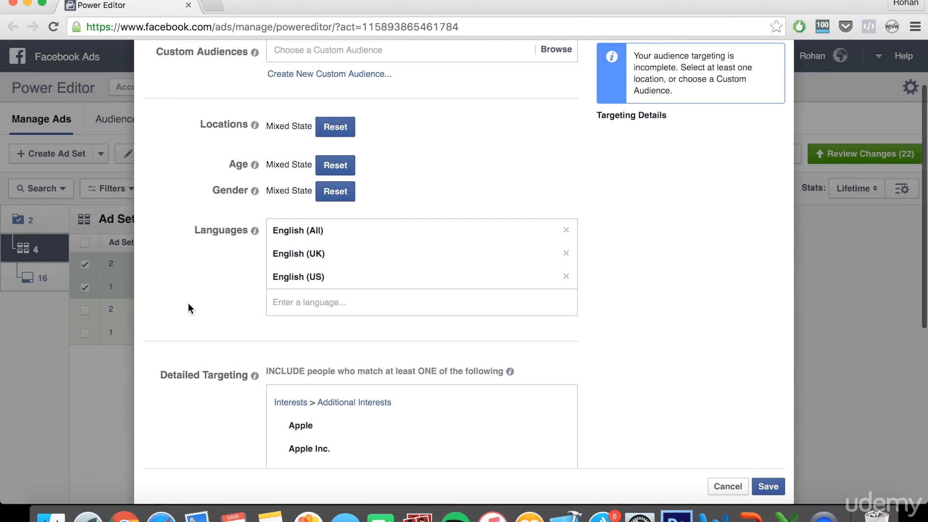
scroll(188, 308, down, 4)
scroll(187, 303, down, 2)
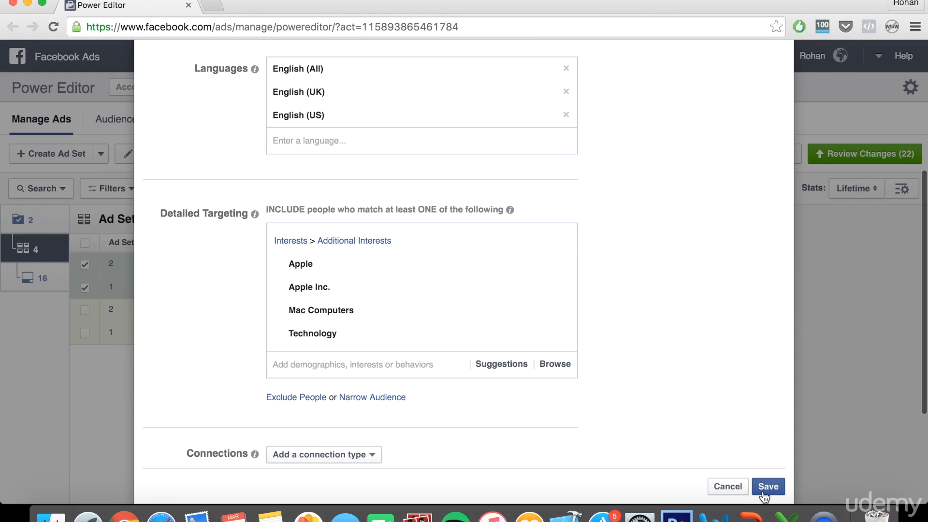
click(768, 487)
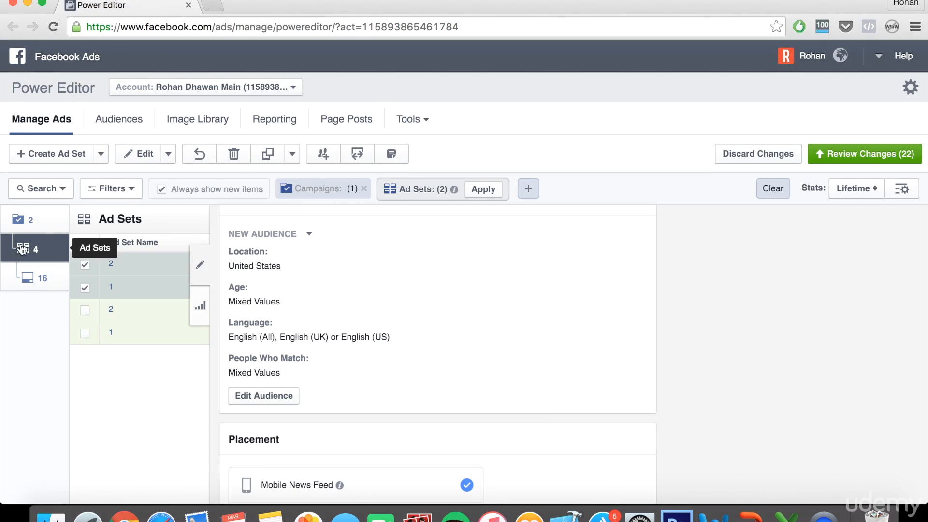
Step: Return to the campaign list and select only the "PPE - Laptop Cases (Targeted)" campaign
click(40, 229)
click(83, 266)
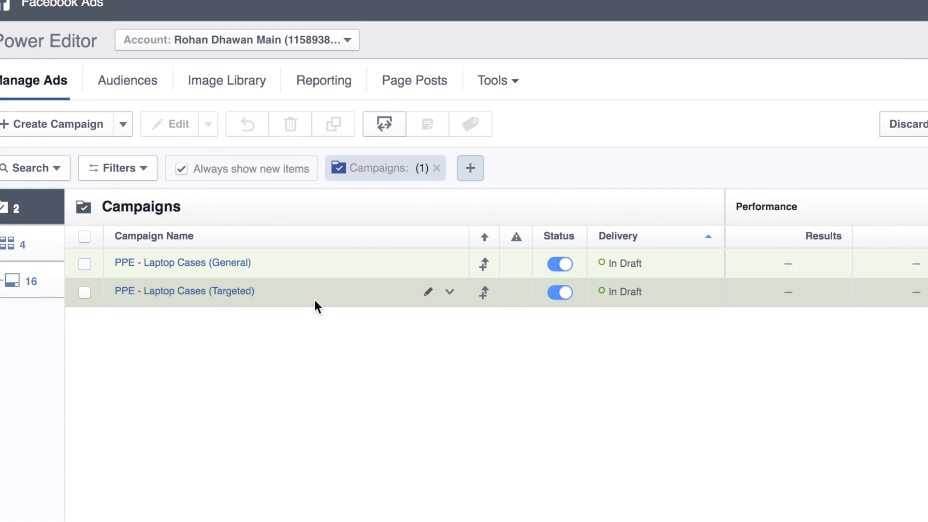
click(261, 298)
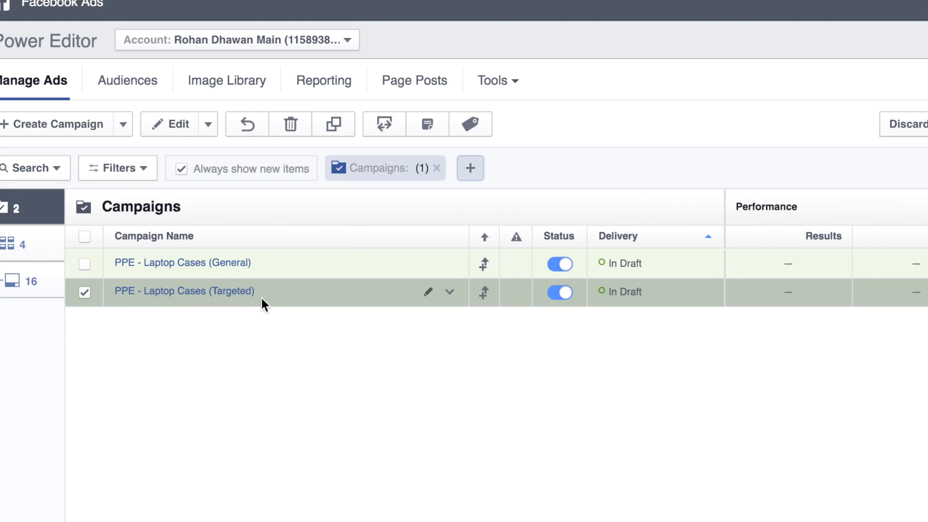